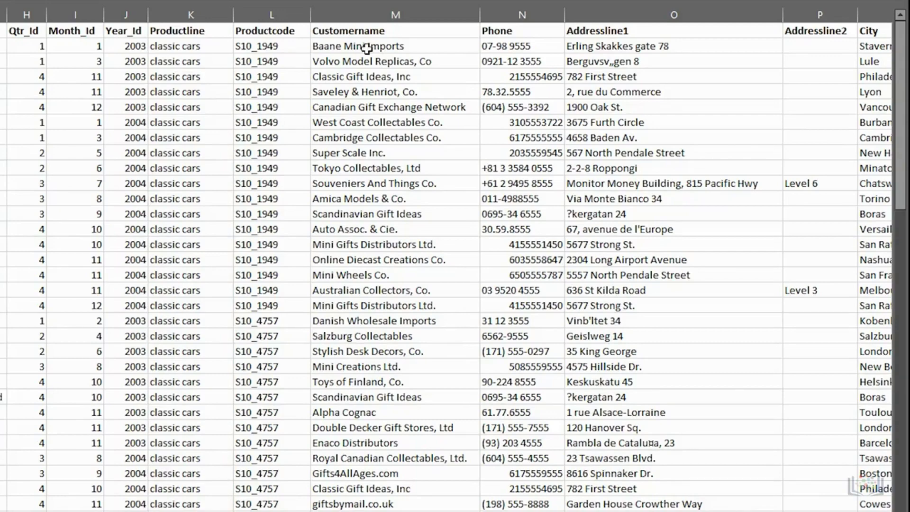
Move across the header row and select the Contactlastname, Contactfirstname and Dealsize columns (V, W, X).
key("Right")
key("Right")
key("Right")
key("Right")
key("Right")
key("Right")
key("Right")
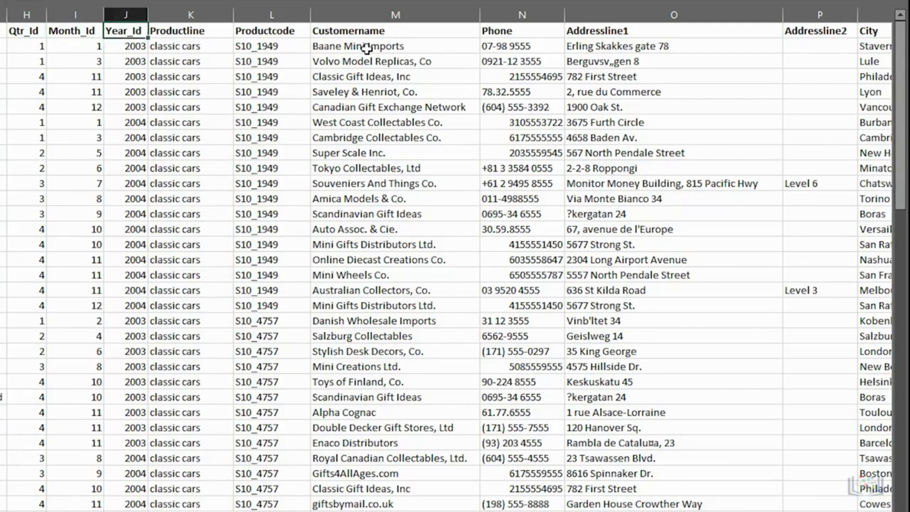
key("Right")
key("Right")
key("Right")
key("Right")
key("Right")
key("Right")
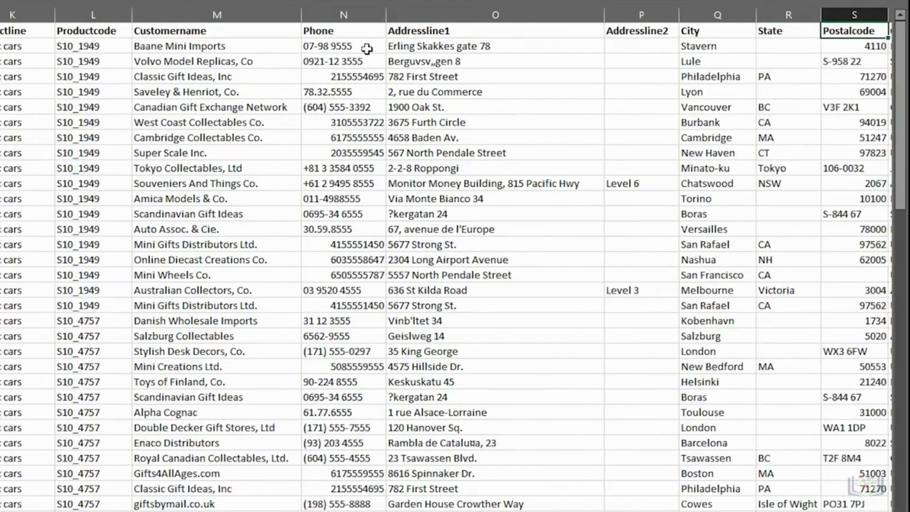
key("Right")
key("Right")
key("Right")
key("Right")
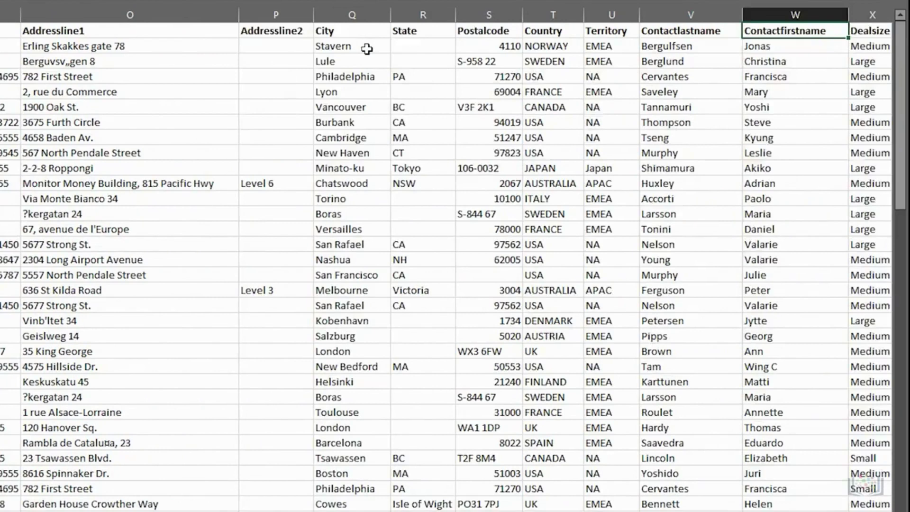
left_click(638, 15)
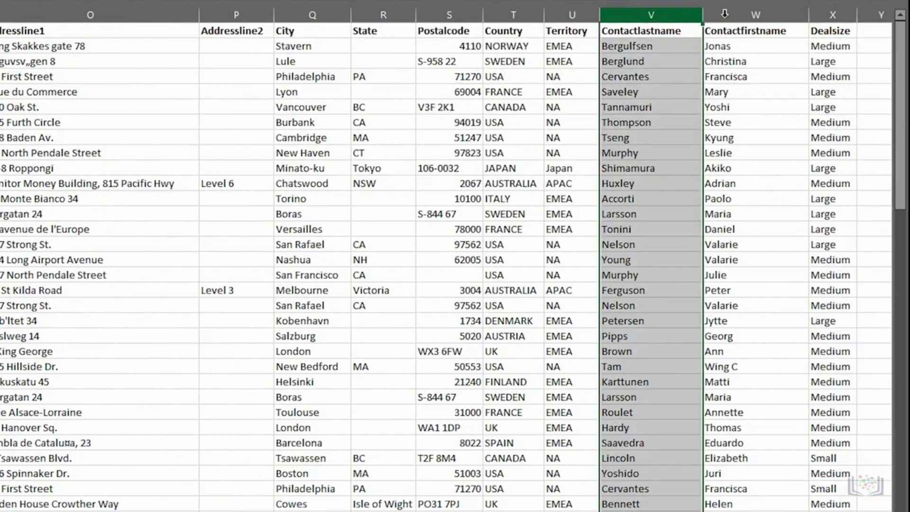
left_click(754, 14)
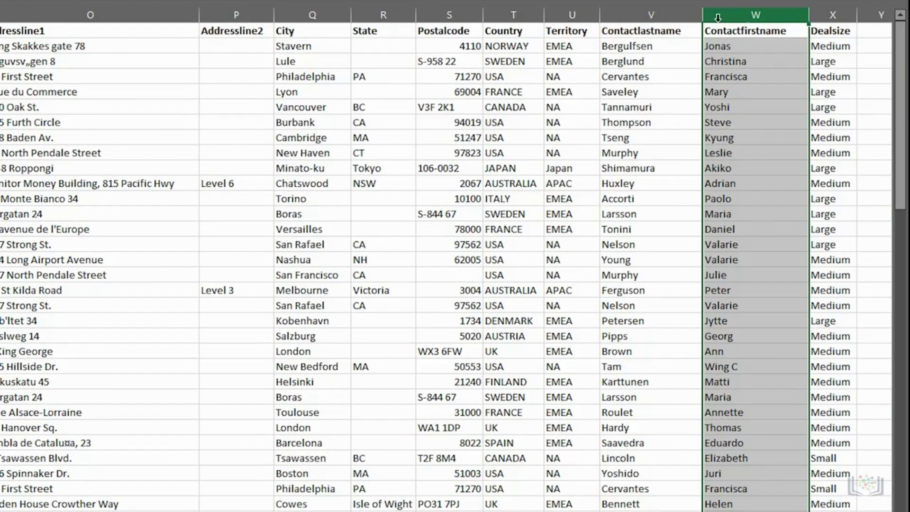
left_click(822, 14)
Insert a blank column before Dealsize and give it the header Contactname in X1.
right_click(820, 56)
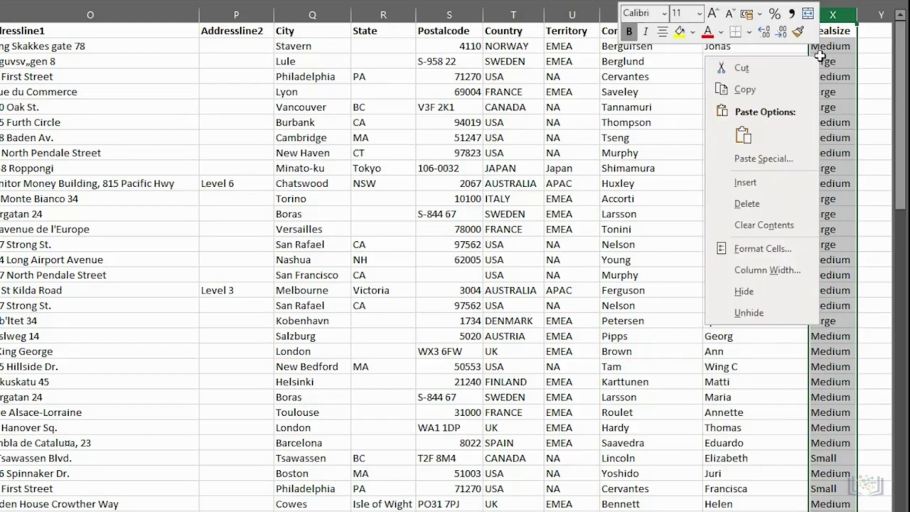
left_click(749, 179)
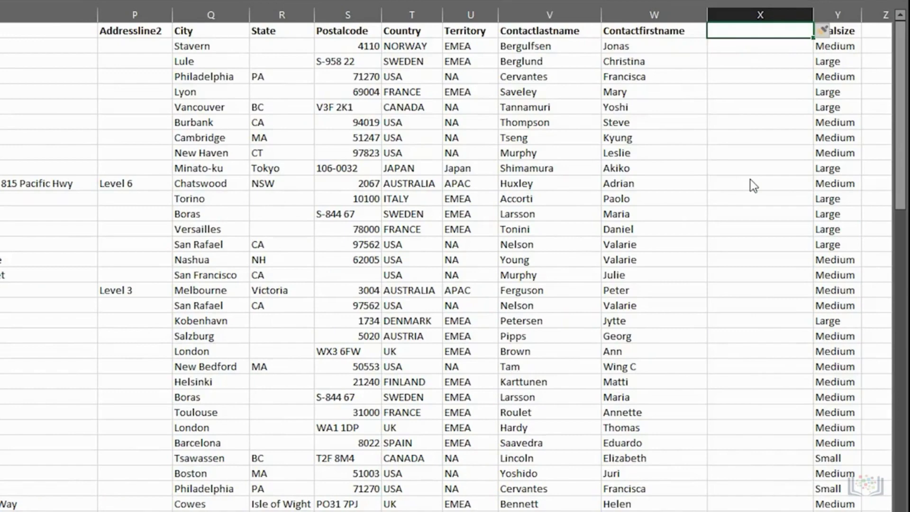
type("Contactname")
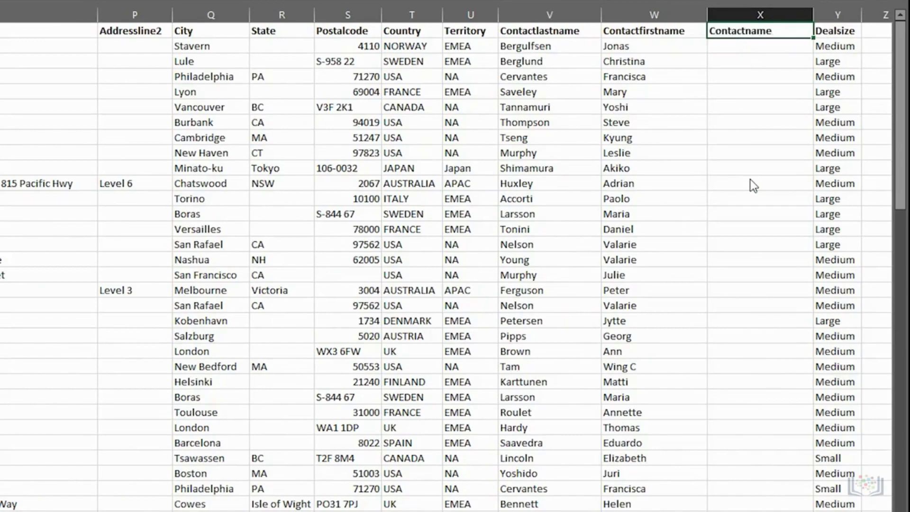
key("Return")
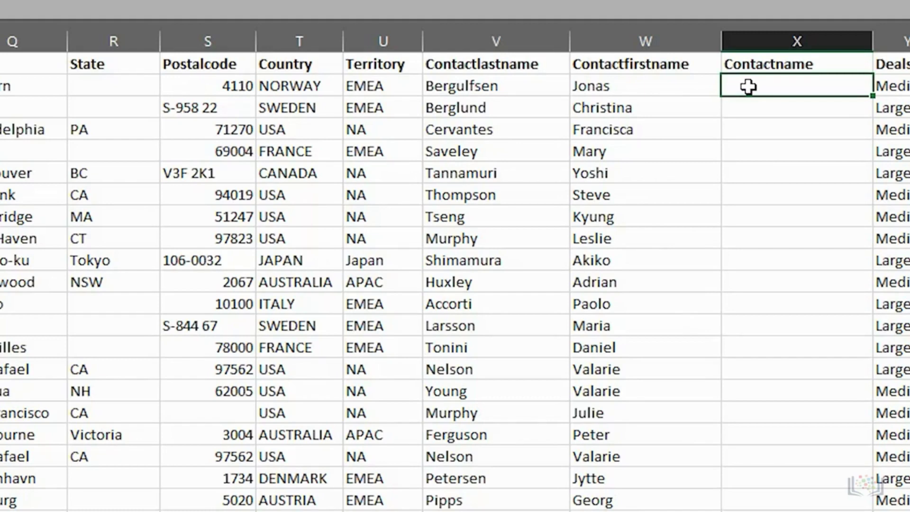
Type the first contact's full name in X2, then Flash Fill the rest of the Contactname column.
type("Jonas Bergulfsen")
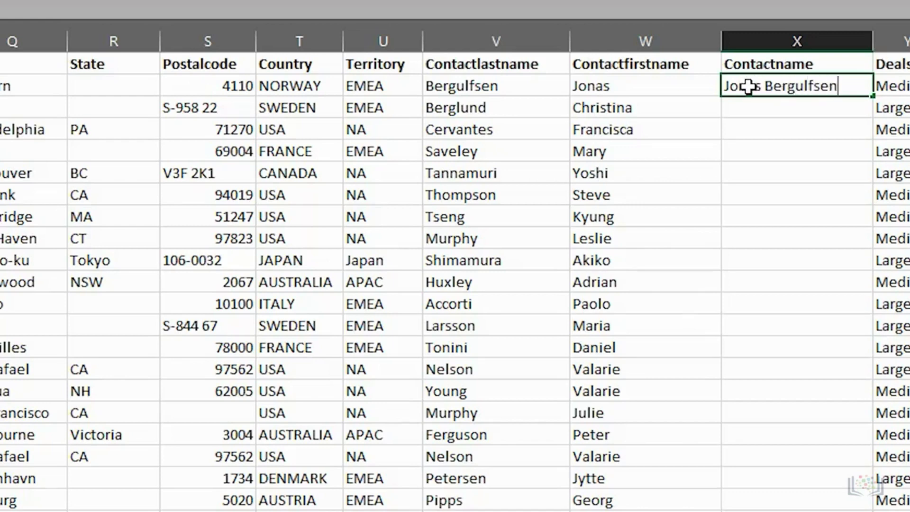
key("Return")
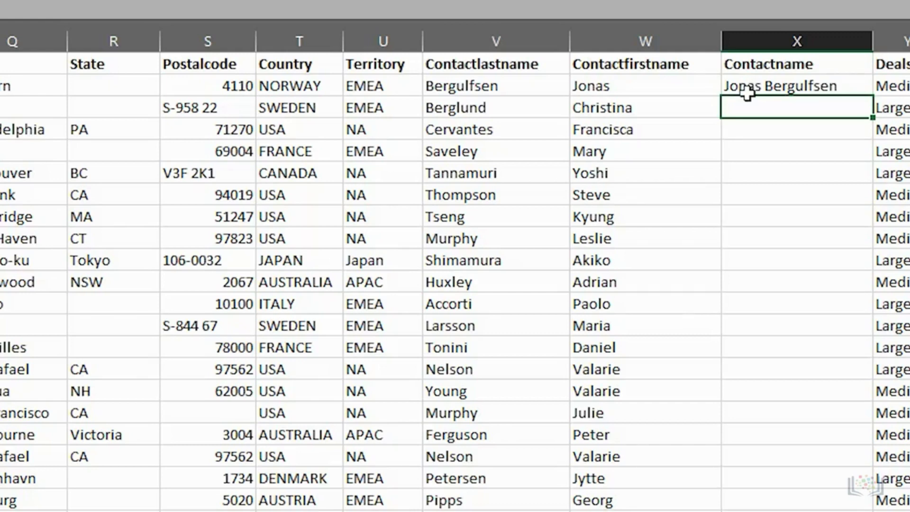
type("Christina Berglund")
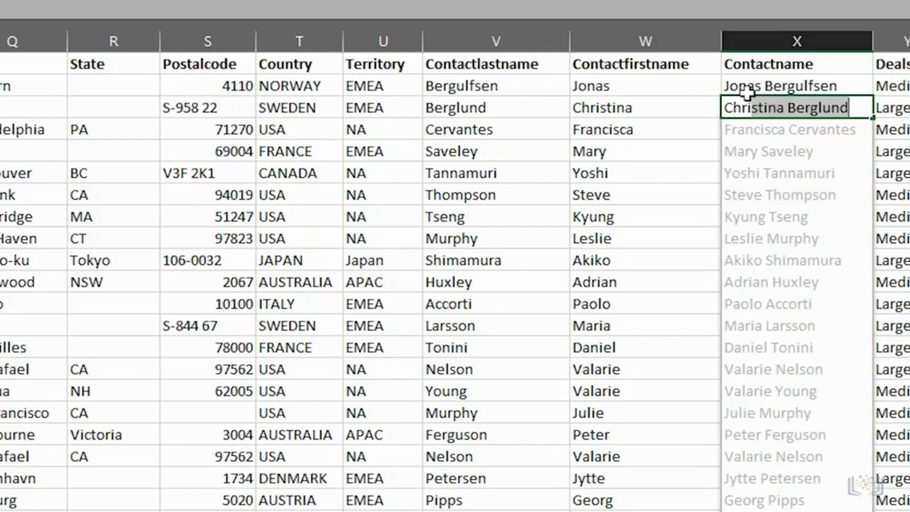
key("Return")
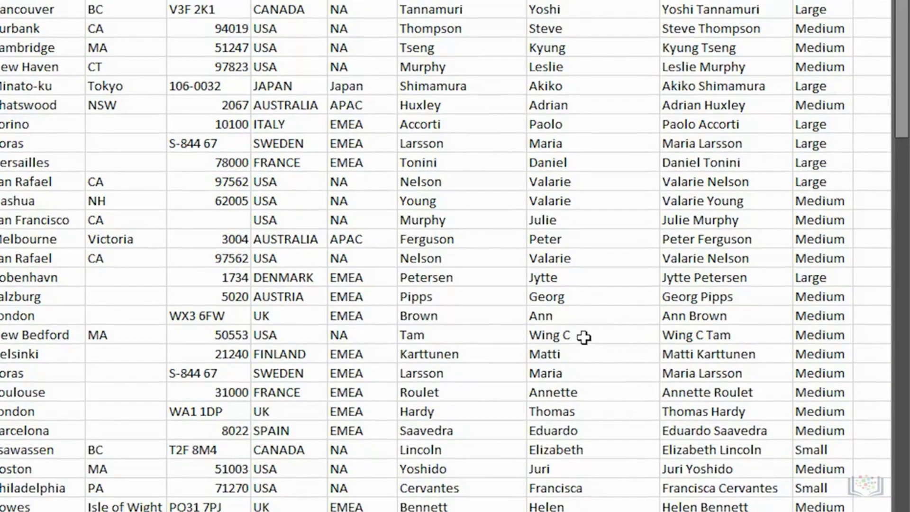
Scroll through the filled names to check two-part first names and surnames came out correctly.
left_click(558, 337)
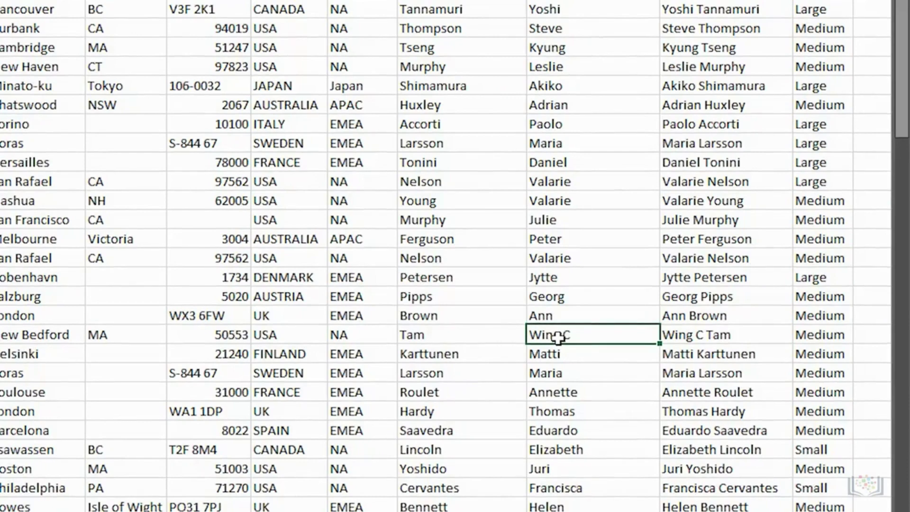
scroll(558, 337, "down", 15)
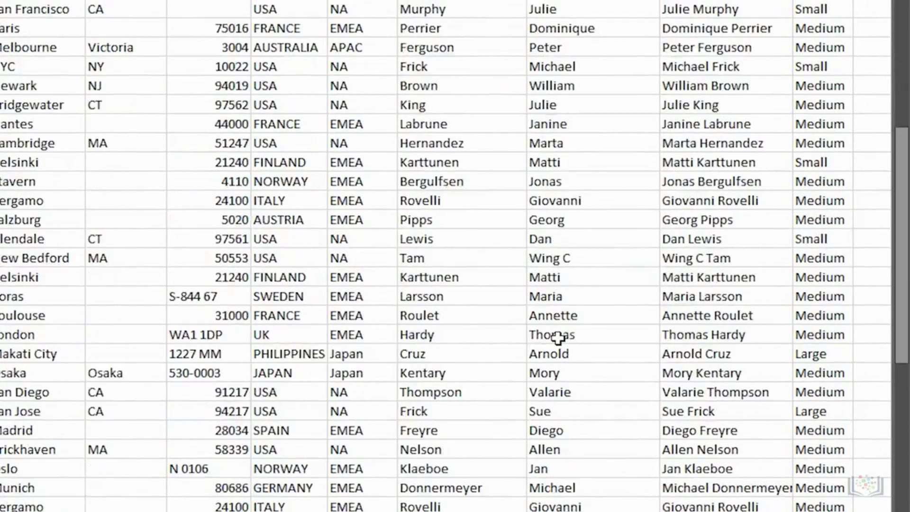
scroll(558, 337, "down", 10)
left_click(443, 345)
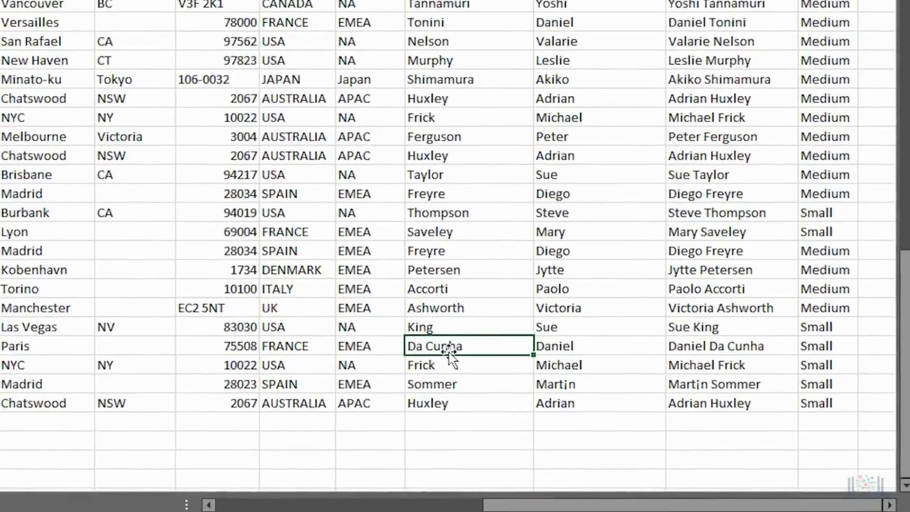
Delete the Contactlastname and Contactfirstname columns (V and W) from the top of the sheet.
key("ctrl+Up")
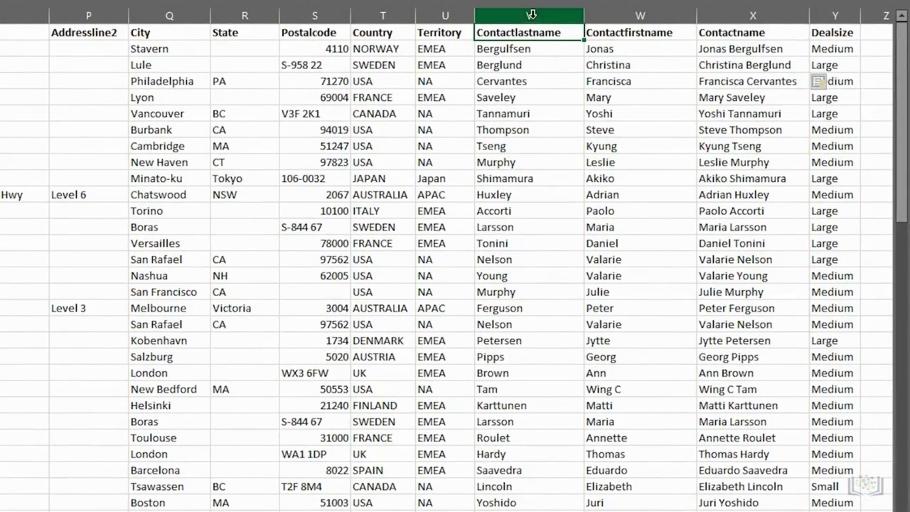
left_click(576, 17)
left_click_drag(576, 16, 641, 16)
right_click(625, 16)
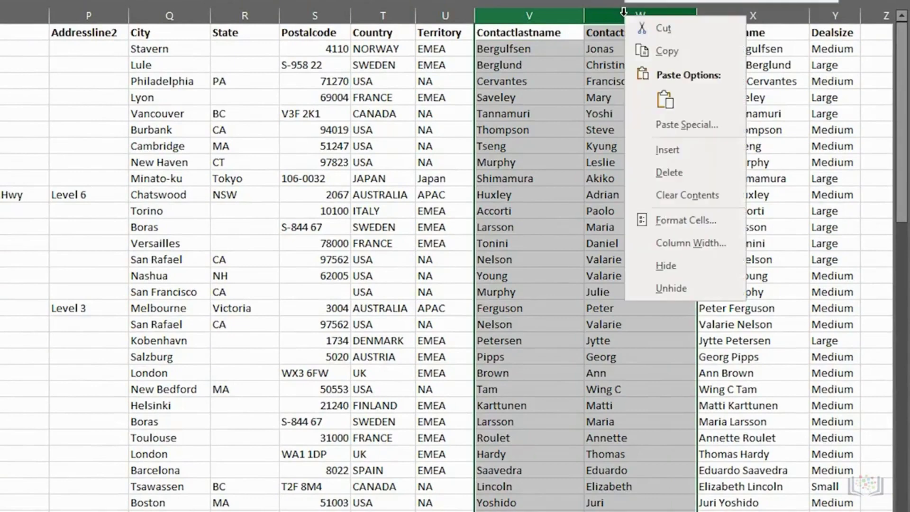
left_click(657, 171)
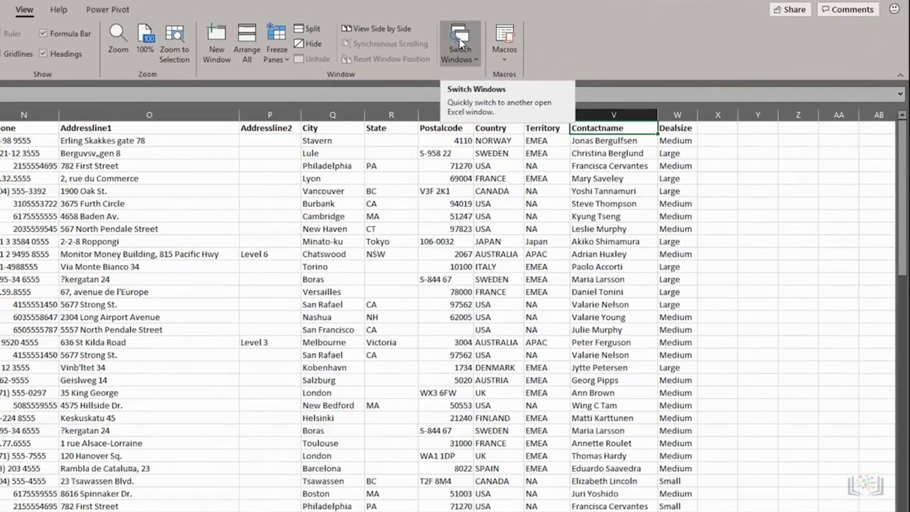
In the customer contacts workbook, type the first contact's name as 'Surname, Forename' in column B.
left_click(458, 43)
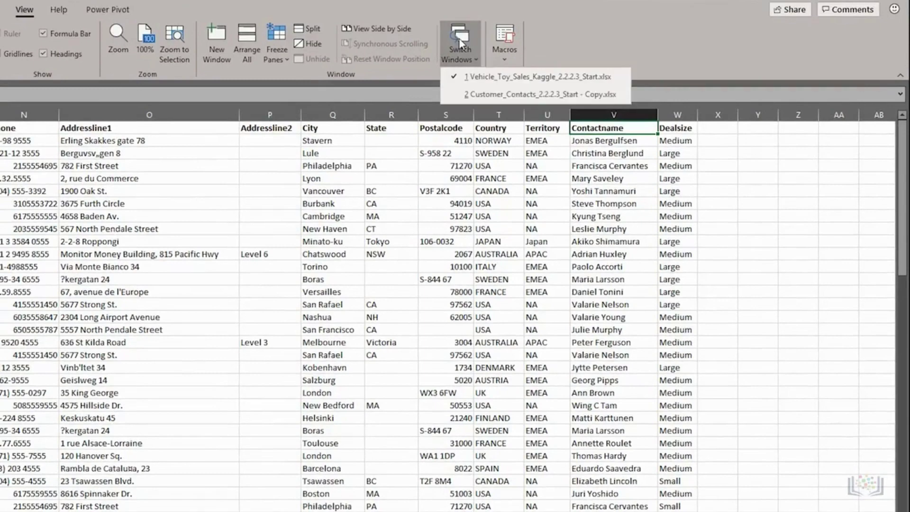
left_click(489, 92)
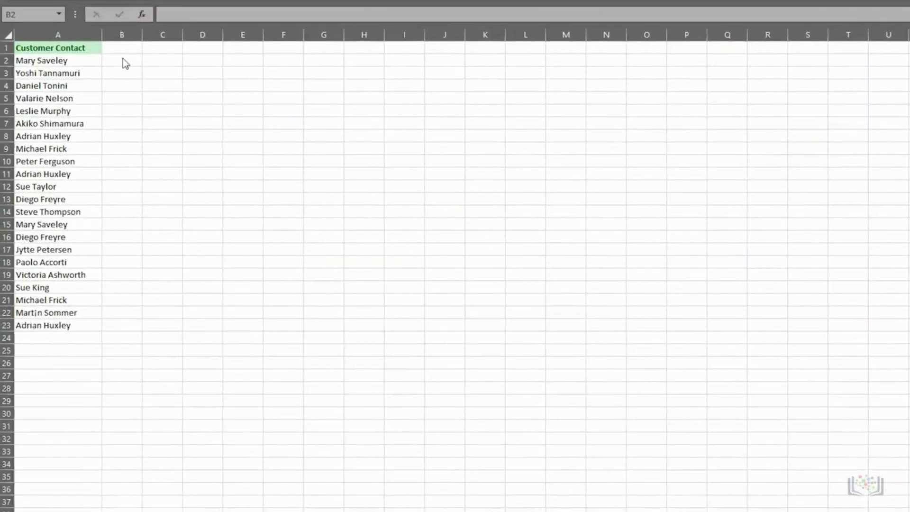
left_click(123, 58)
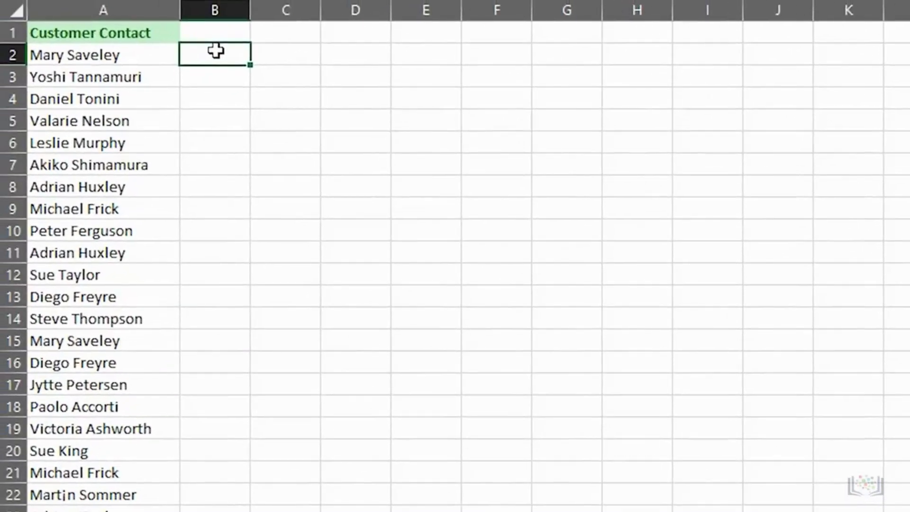
type("Saveley, Mary")
key("Return")
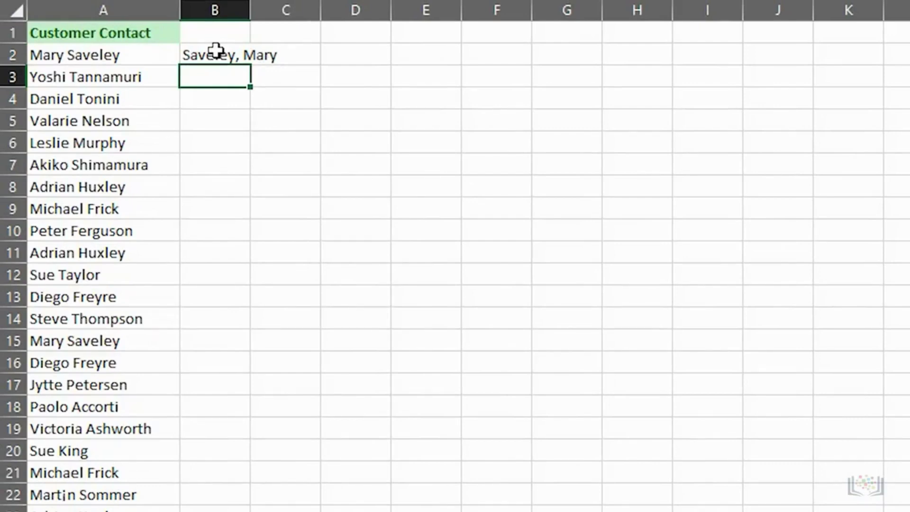
Flash Fill the reversed names down column B, then select the Customer Contact heading in A1.
type("Tan")
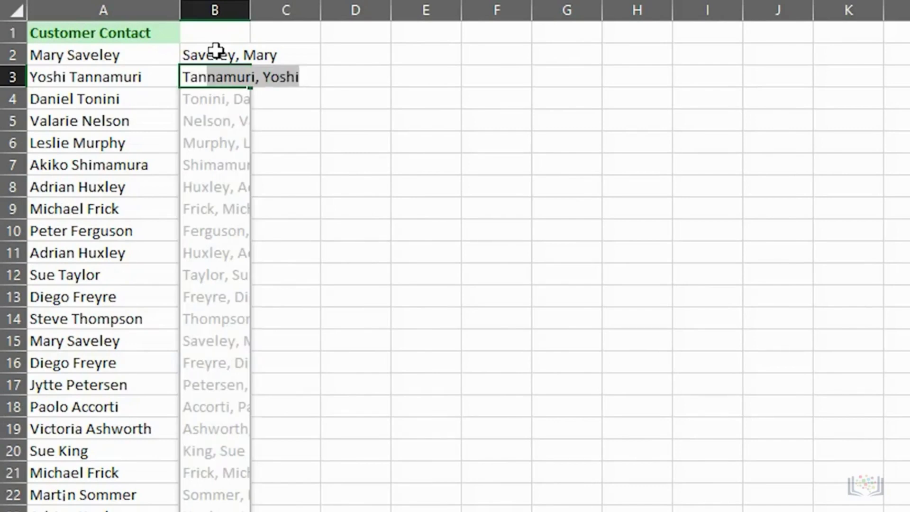
key("Return")
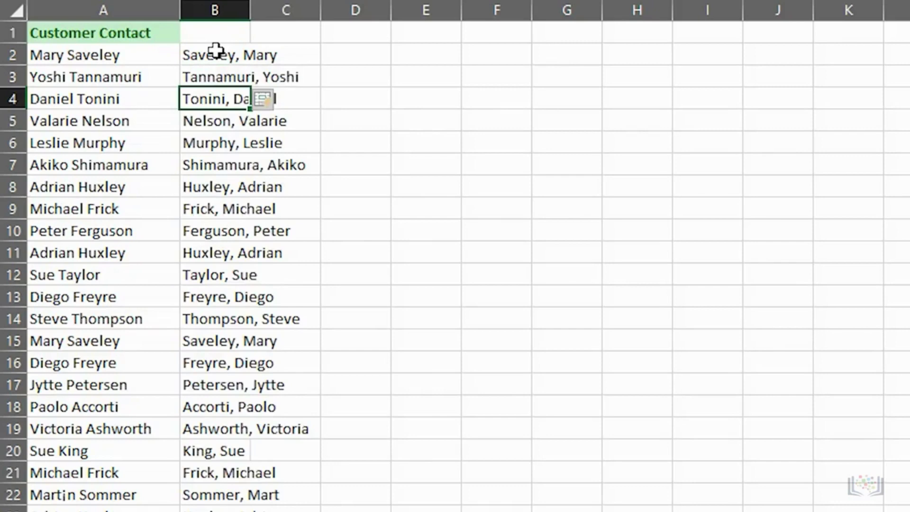
left_click(137, 32)
key("Right")
key("Down")
key("Down")
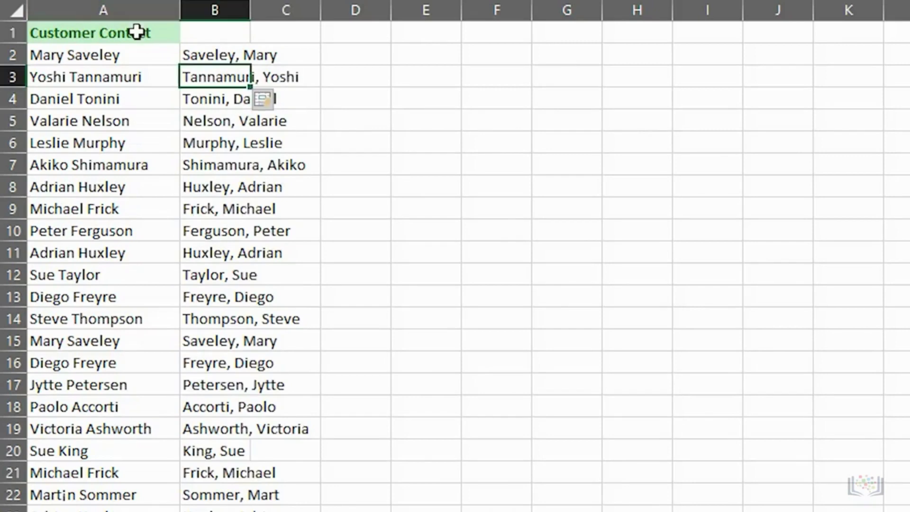
left_click(133, 32)
Copy the Customer Contact heading from A1 into B1.
right_click(130, 32)
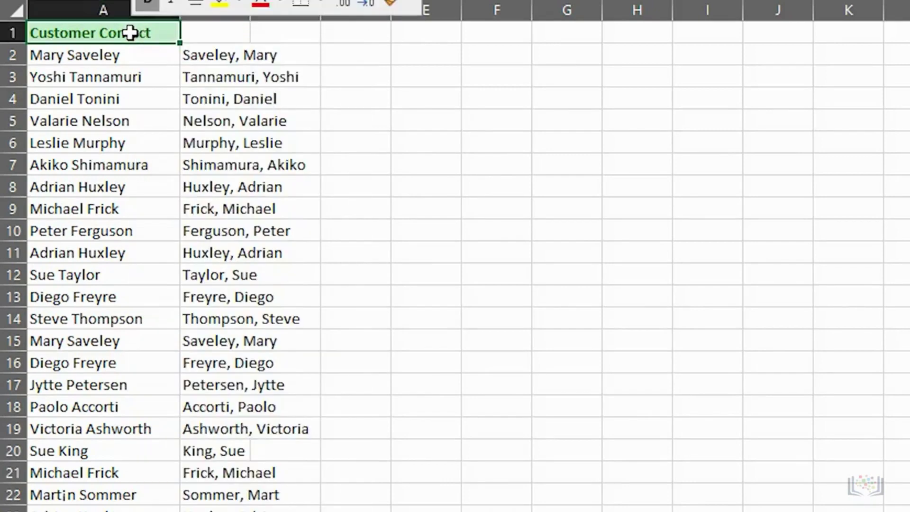
left_click(182, 82)
left_click(227, 38)
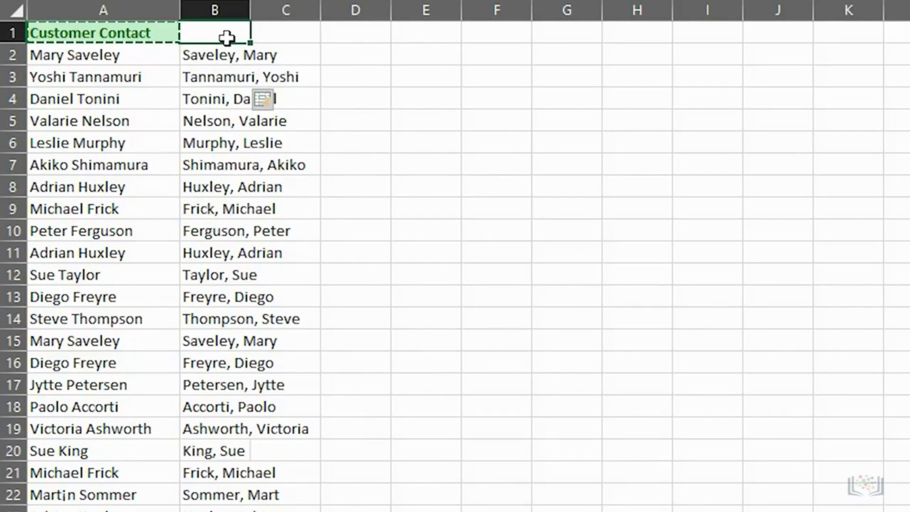
key("ctrl+v")
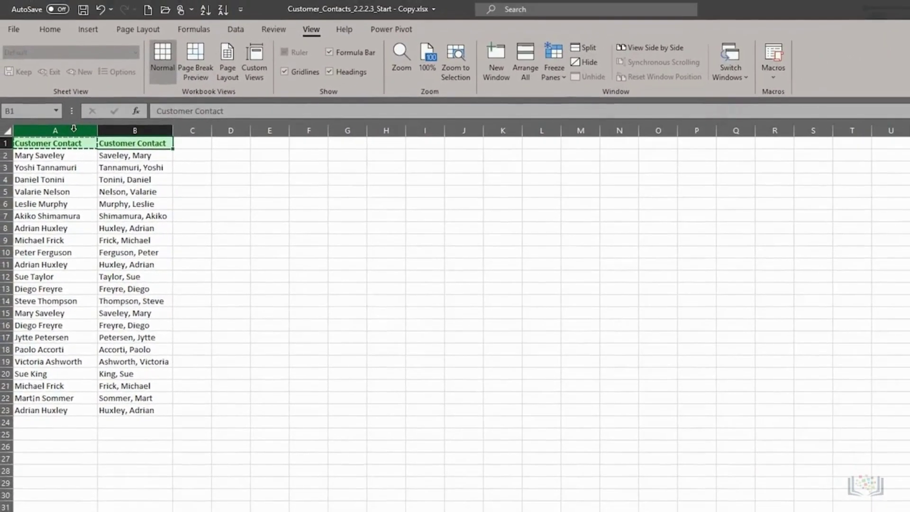
Delete column A, which holds the original forename-first names.
left_click(85, 96)
right_click(63, 168)
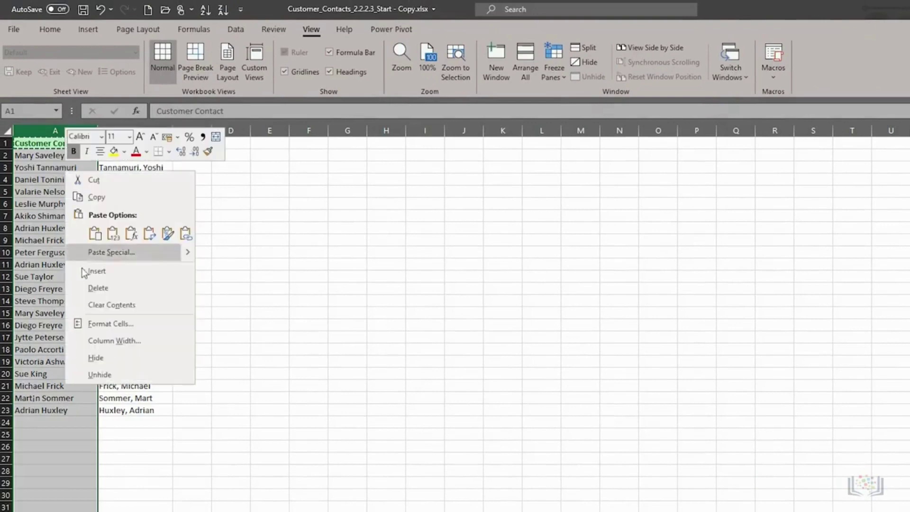
left_click(92, 289)
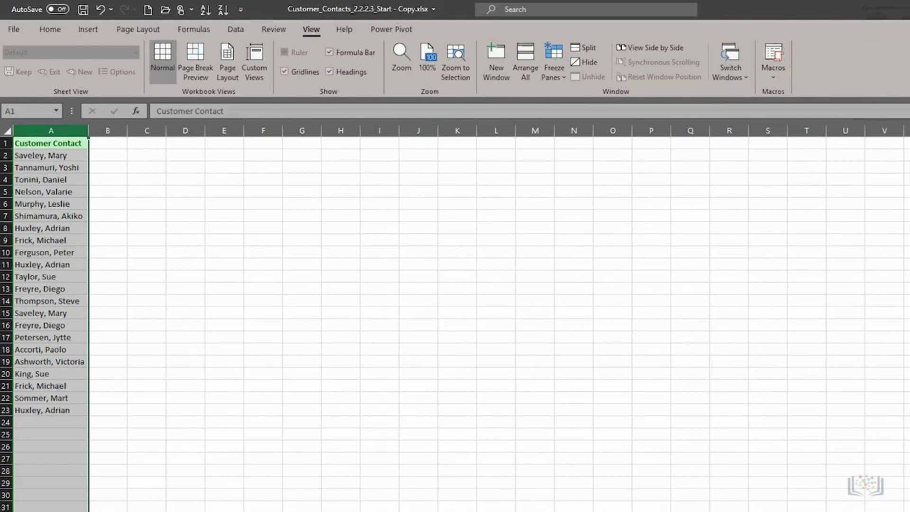
Close the customer contacts workbook, discarding changes with Don't Save.
key("ctrl+w")
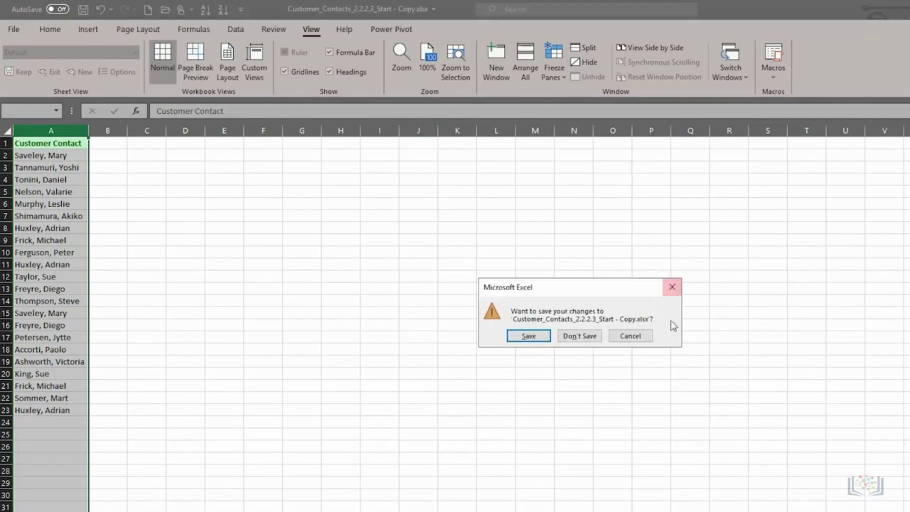
left_click(576, 336)
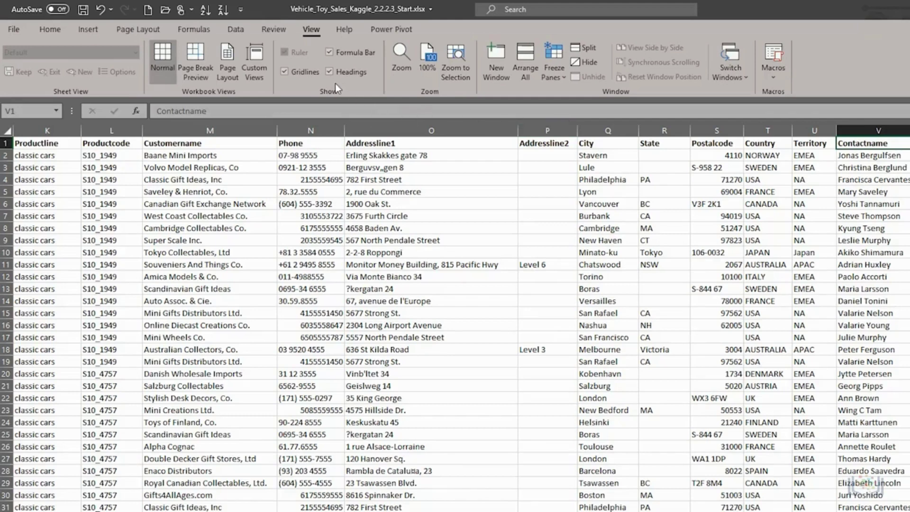
Enter the headings Forename in B1 and Surname in C1.
left_click(165, 10)
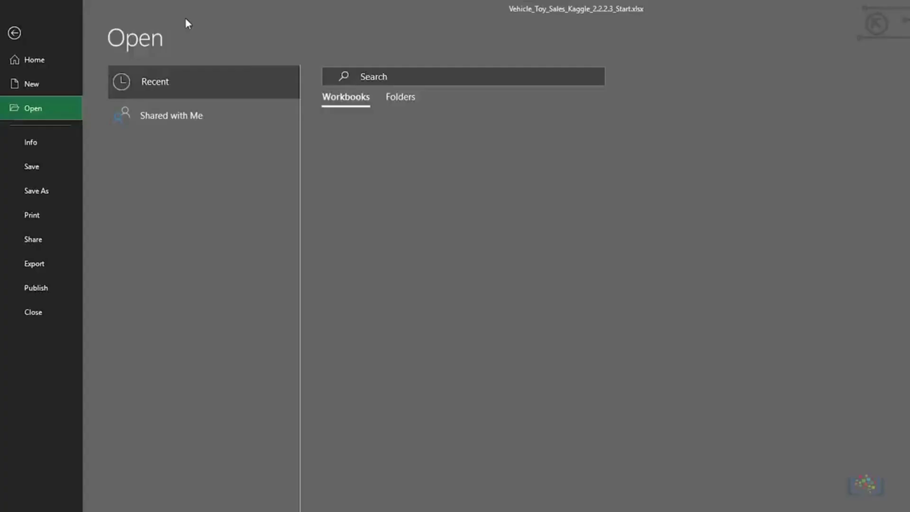
key("Escape")
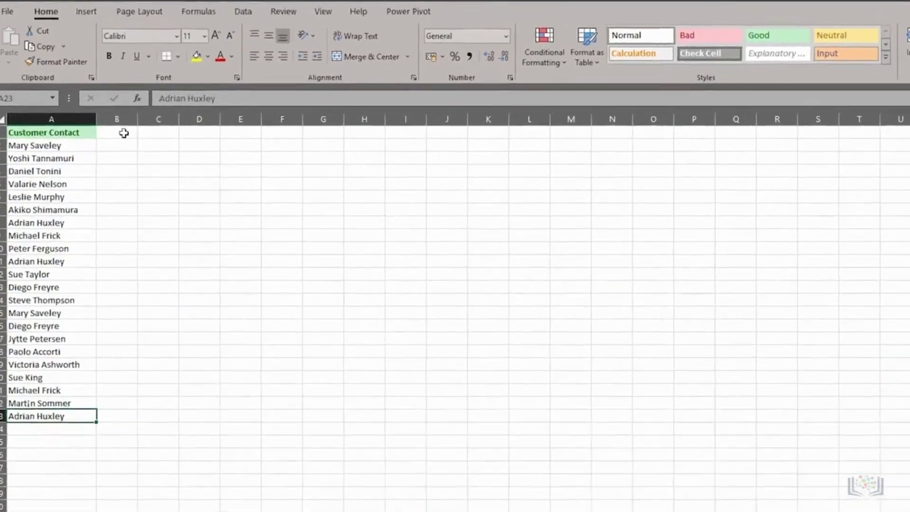
left_click(122, 142)
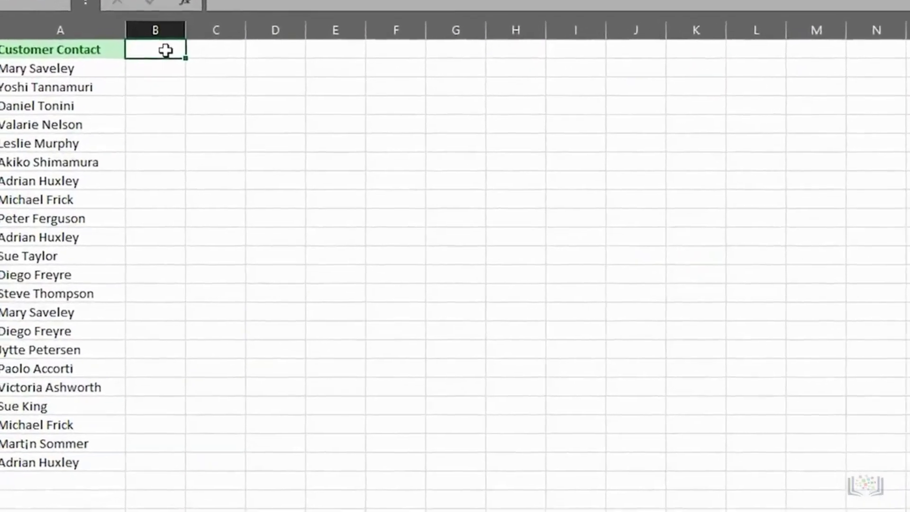
type("Forename")
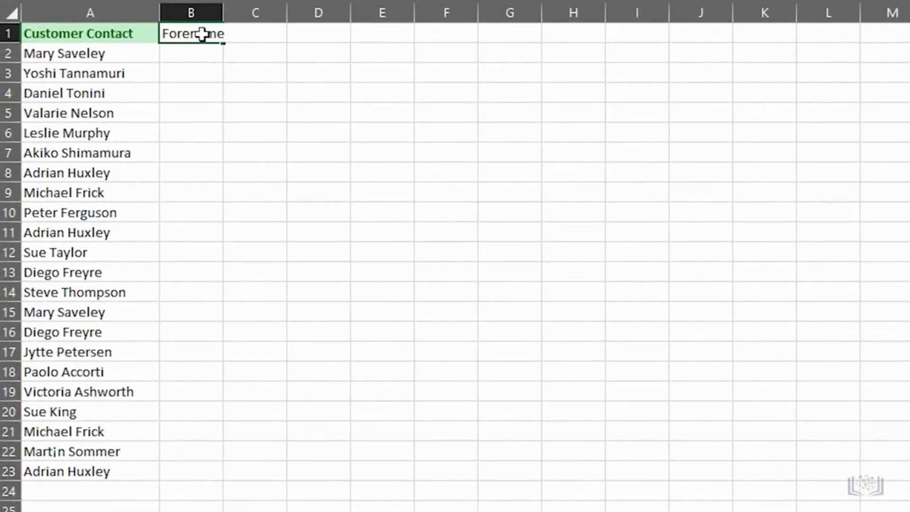
key("Tab")
type("Surname")
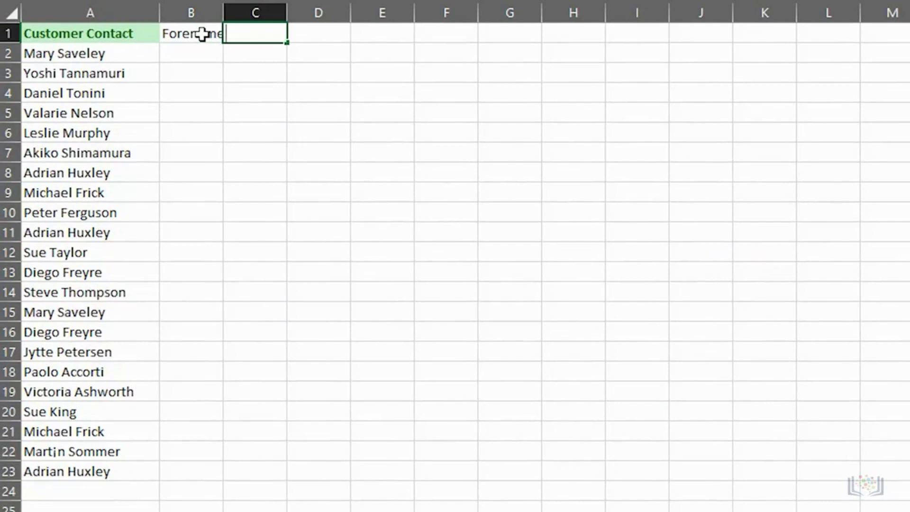
key("Left")
key("Left")
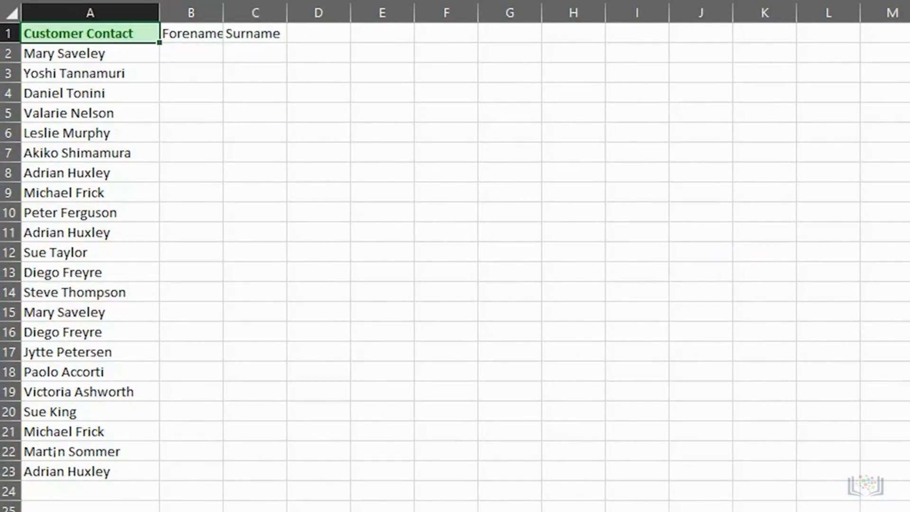
Format Painter the Customer Contact heading style onto B1:C1 and autofit column B.
left_click(157, 1)
left_click_drag(183, 32, 253, 35)
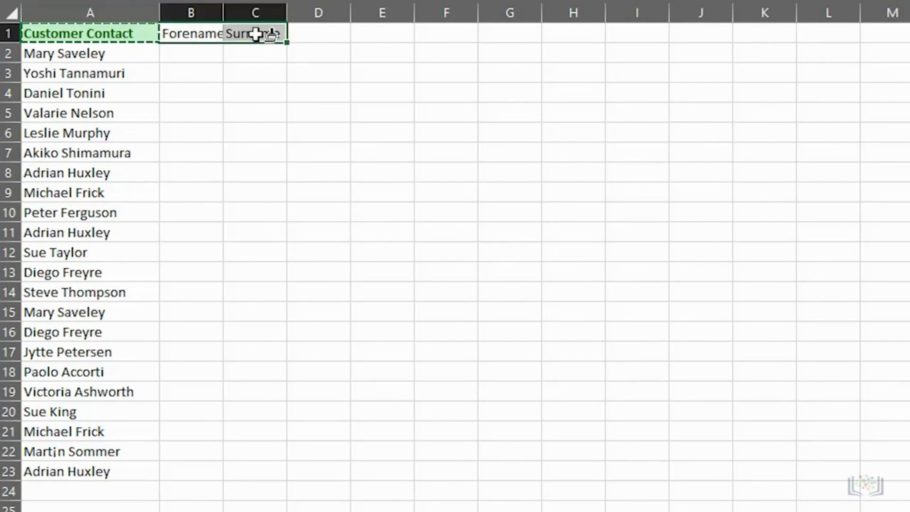
double_click(223, 18)
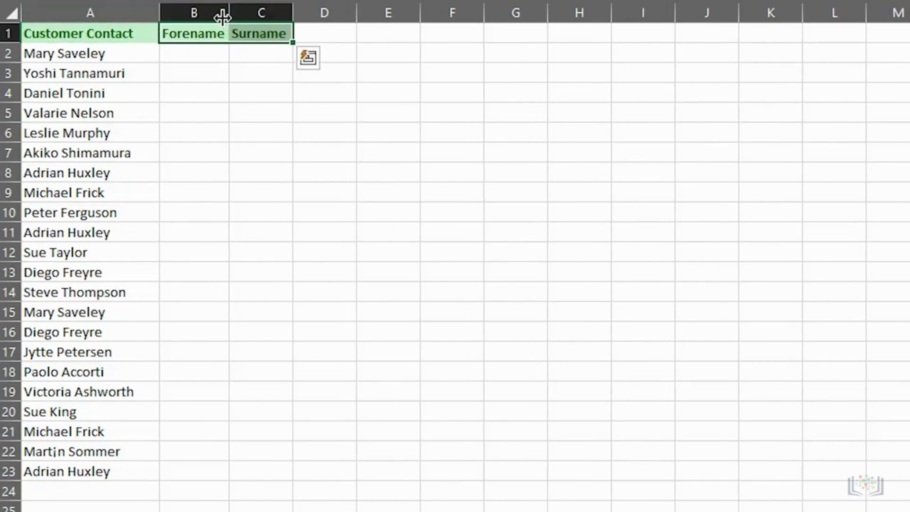
left_click(72, 53)
Select the names from A2 down and run Text to Columns, space-delimited, outputting to B2.
key("shift+Down")
key("shift+Down")
key("shift+Down")
key("shift+Down")
key("shift+Down")
key("shift+Down")
key("shift+Down")
key("shift+Down")
key("shift+Down")
key("shift+Down")
key("shift+Down")
key("shift+Down")
key("shift+Down")
key("shift+Down")
key("shift+Down")
key("shift+Down")
key("shift+Down")
key("shift+Down")
key("shift+Down")
key("shift+Down")
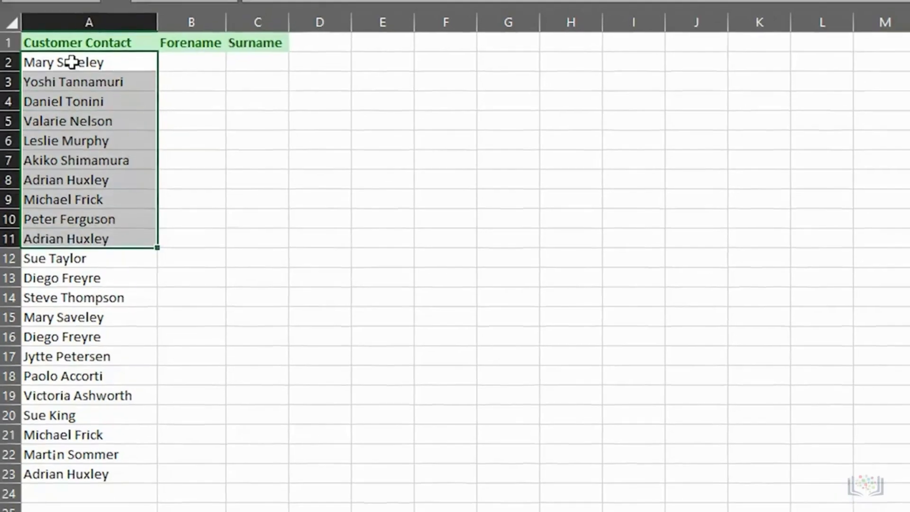
key("shift+Down")
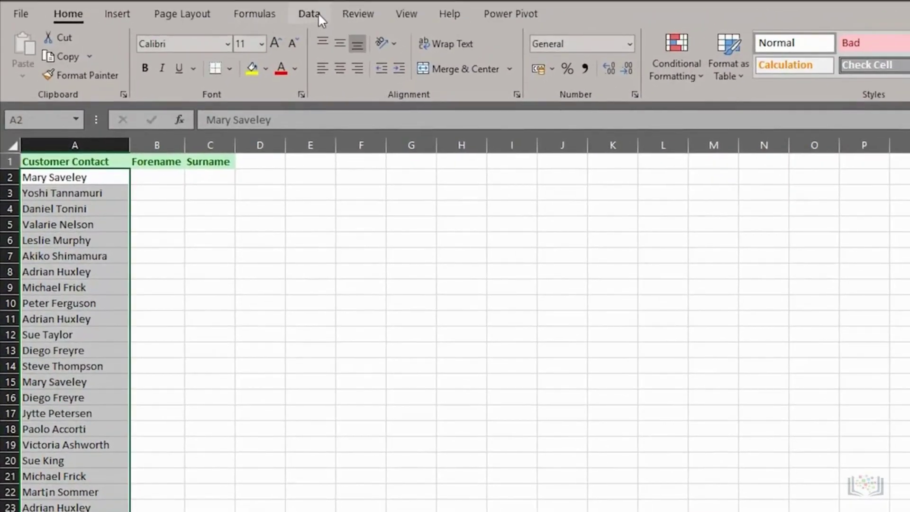
left_click(318, 15)
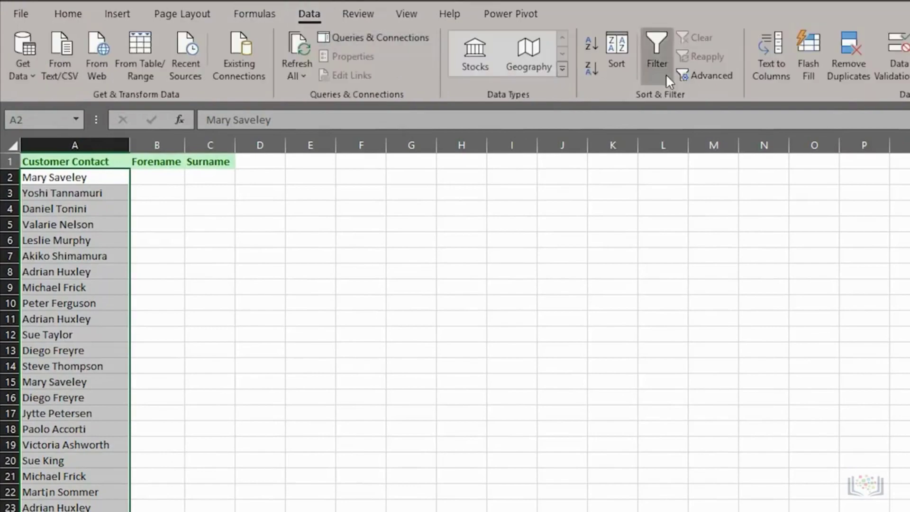
left_click(771, 58)
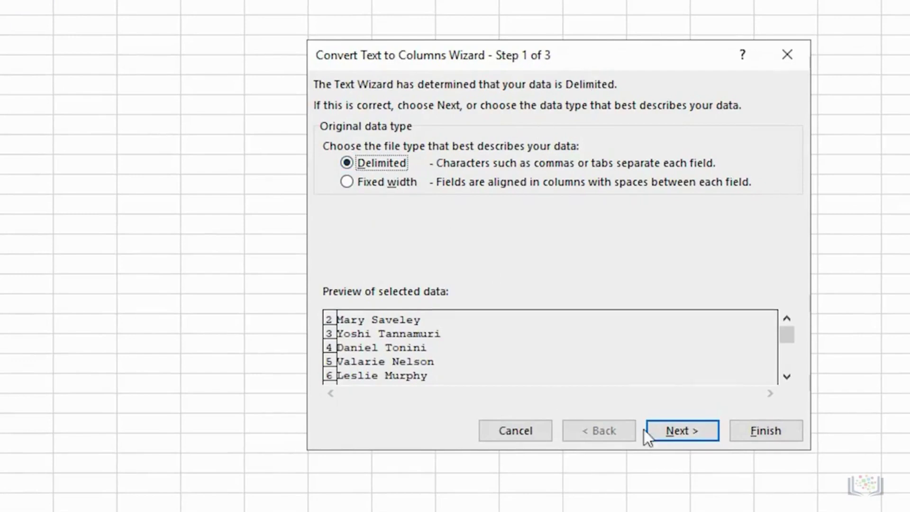
left_click(681, 429)
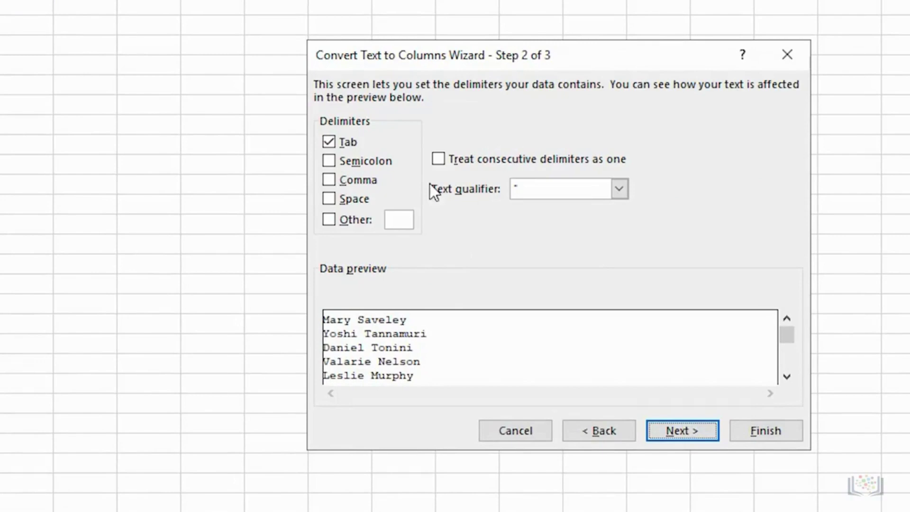
left_click(327, 142)
left_click(329, 198)
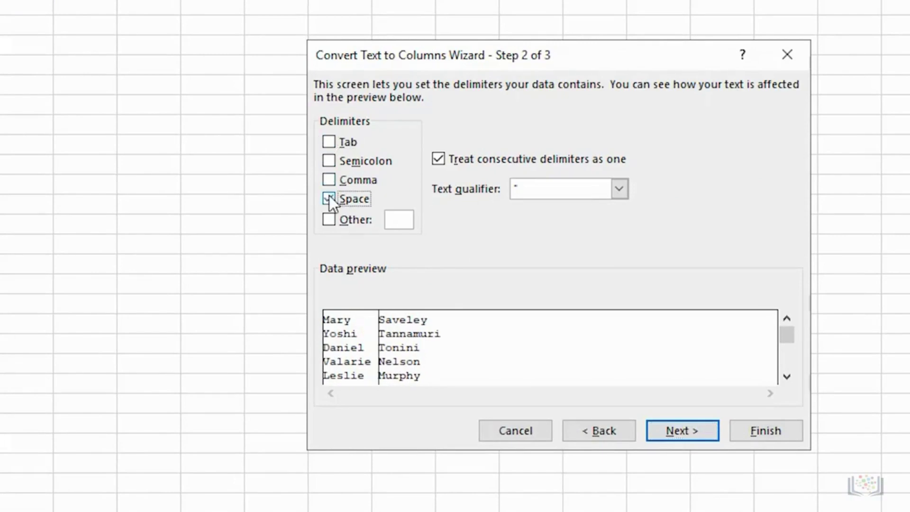
left_click(679, 431)
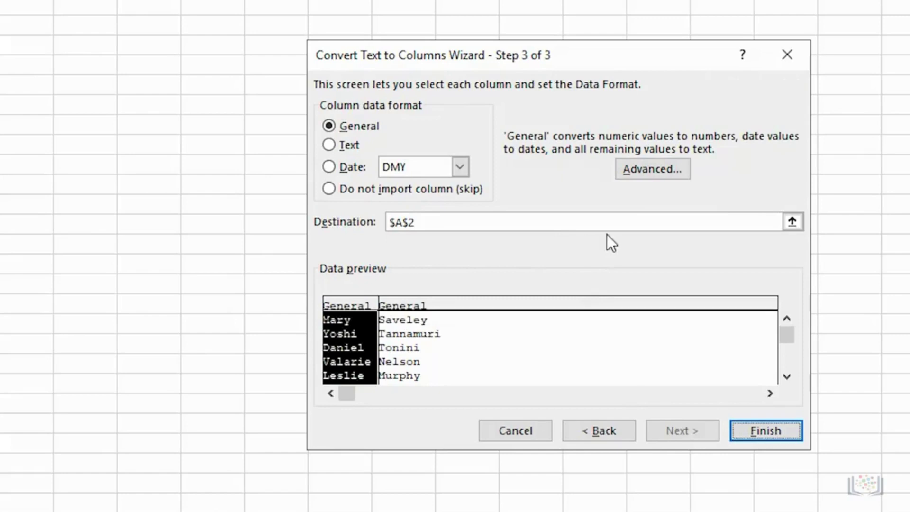
left_click(792, 222)
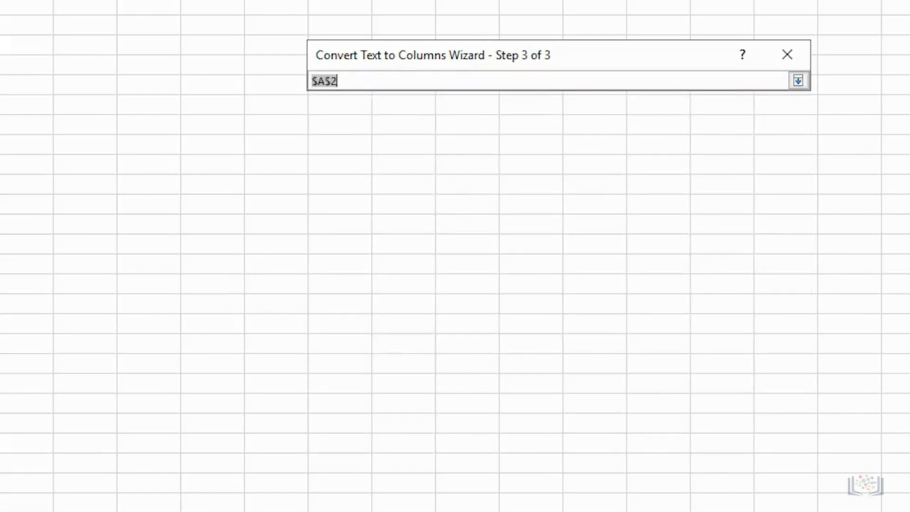
left_click(572, 104)
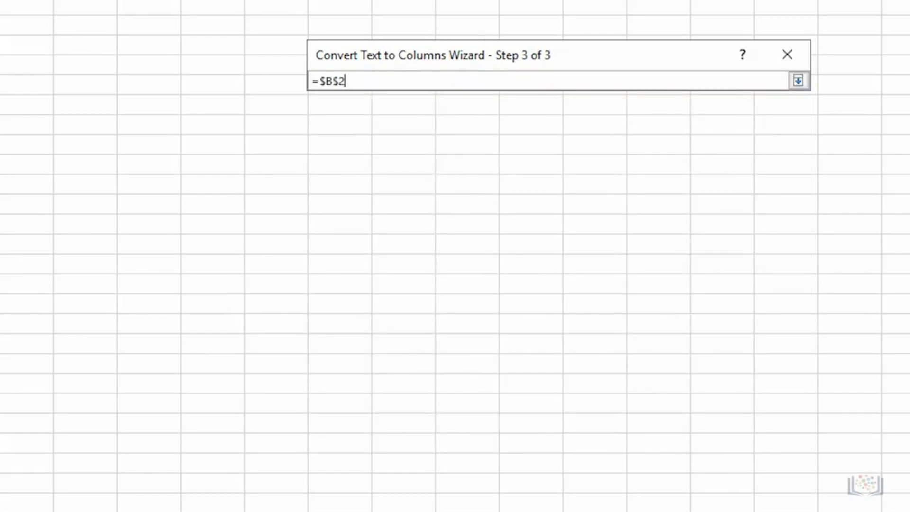
left_click(797, 81)
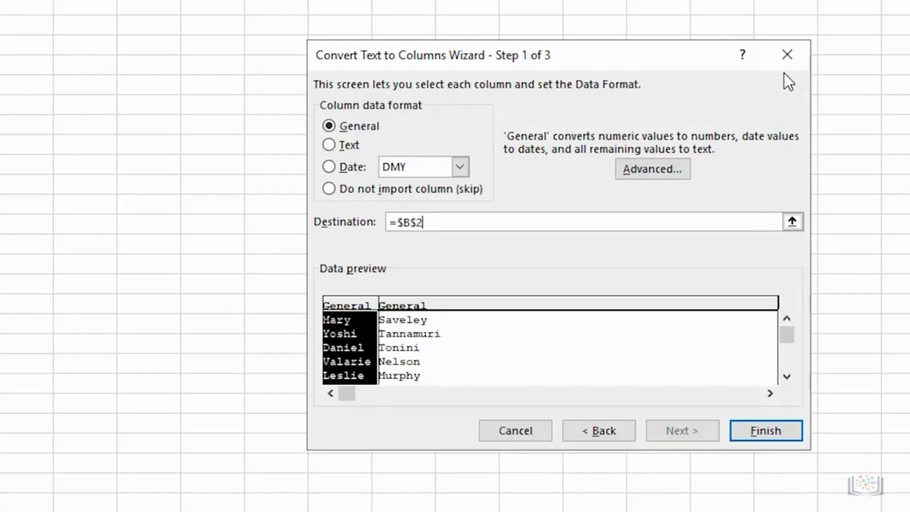
left_click(759, 433)
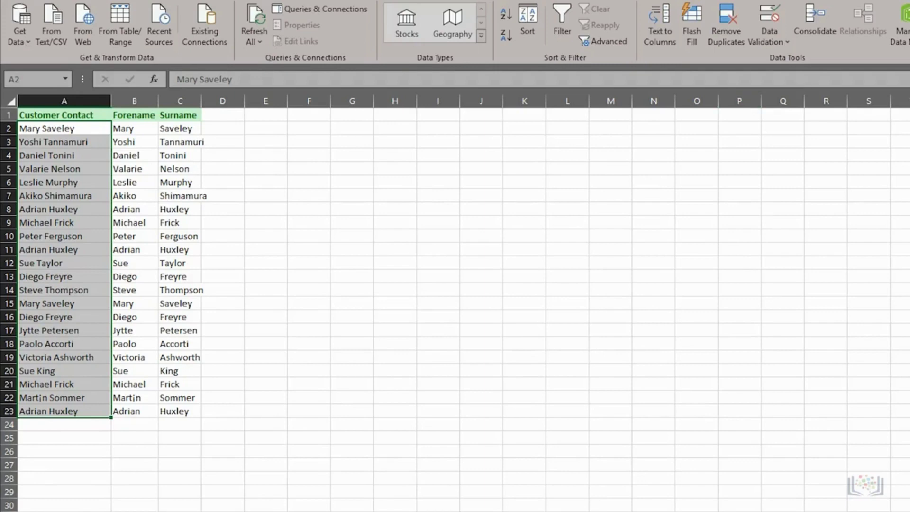
Close the split workbook with Ctrl+W, choosing Don't Save for its changes.
key("ctrl+w")
left_click(659, 339)
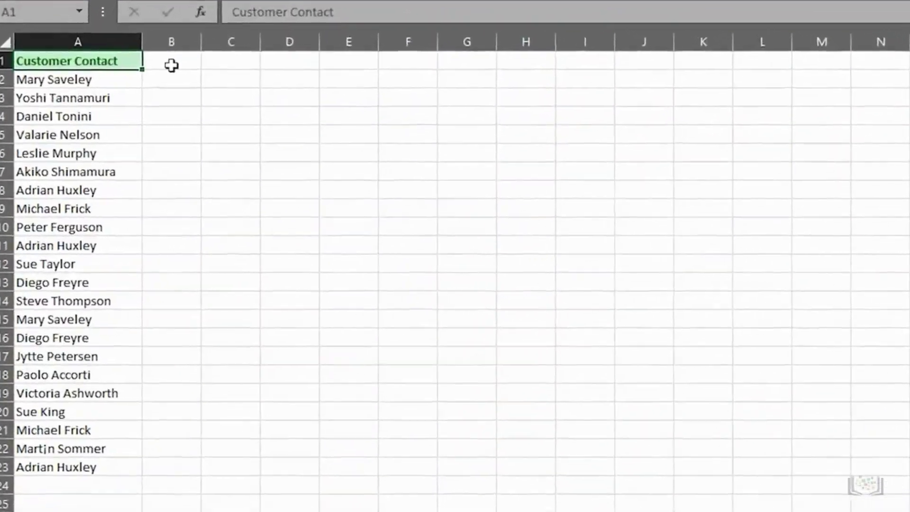
Enter the headings 'Forename' in B1 and 'Surname' in C1 beside Customer Contact.
left_click(173, 65)
type("Forename")
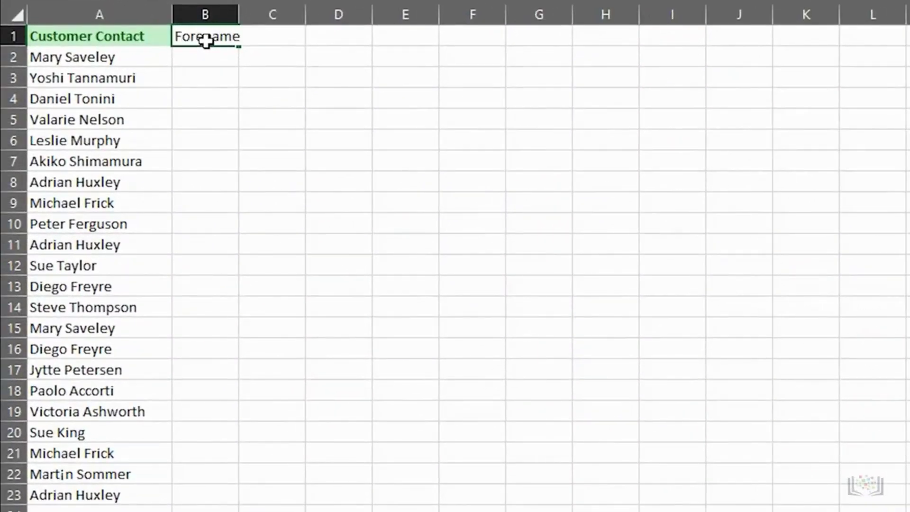
key("Tab")
type("Surname")
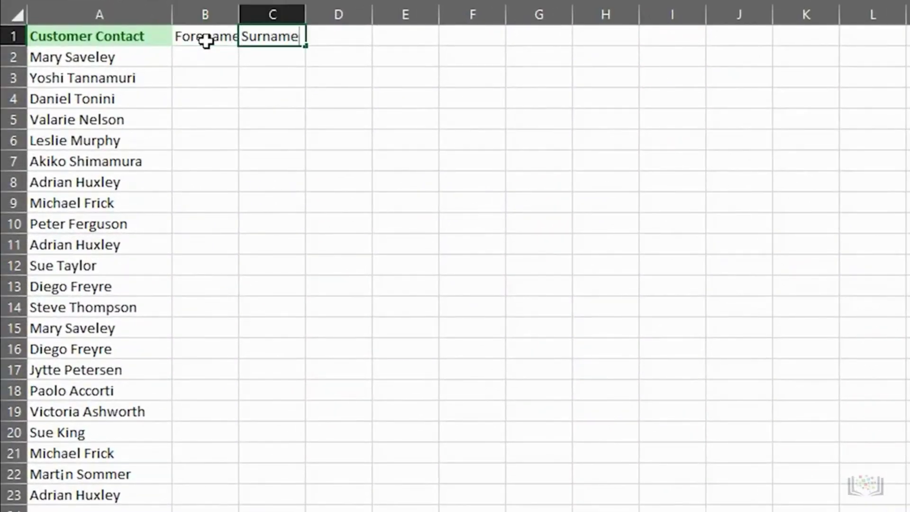
Copy the green Customer Contact header style onto B1:C1 and autofit column B.
left_click(99, 36)
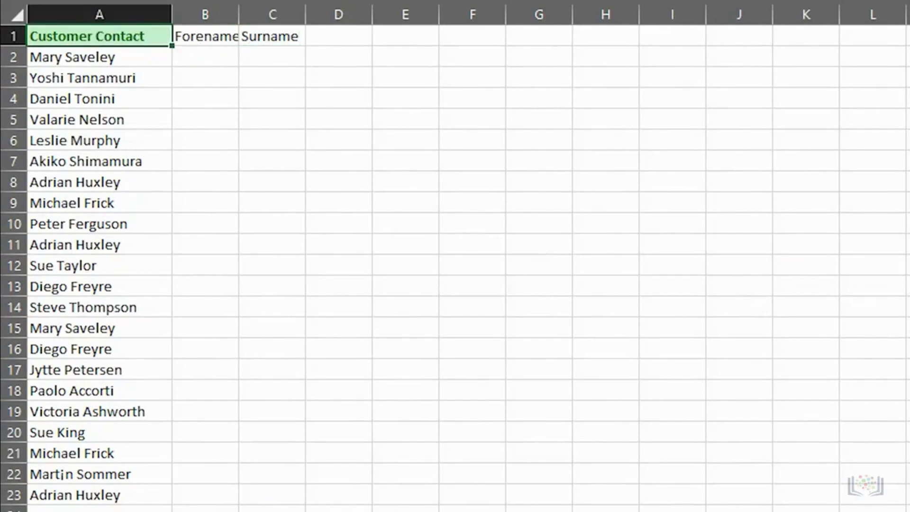
left_click(62, 0)
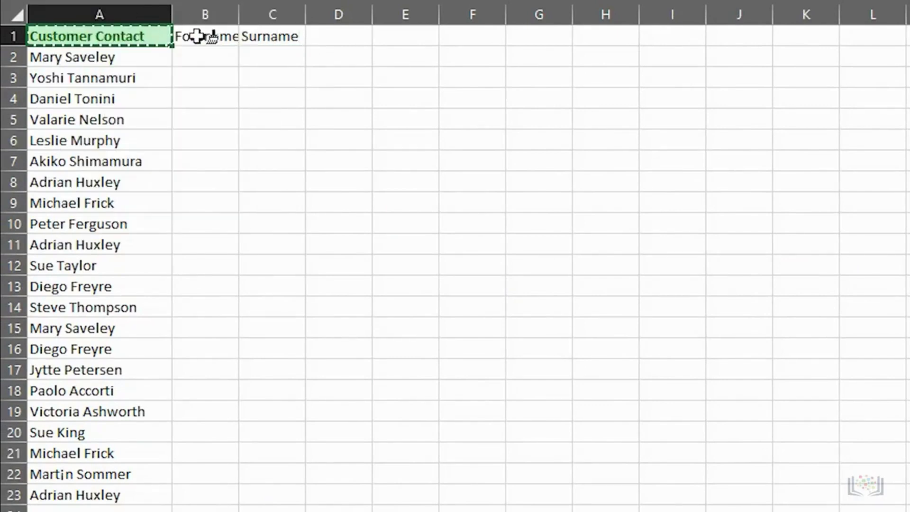
left_click_drag(195, 33, 280, 36)
double_click(238, 20)
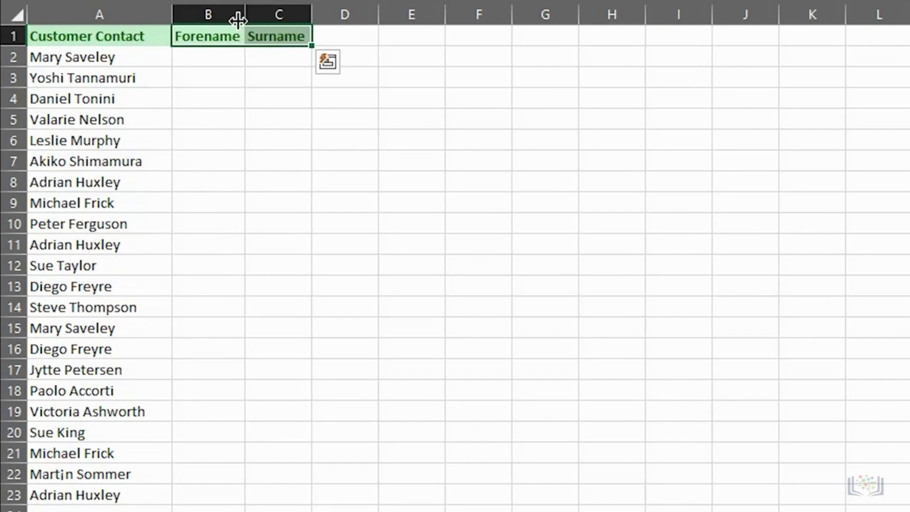
left_click(208, 58)
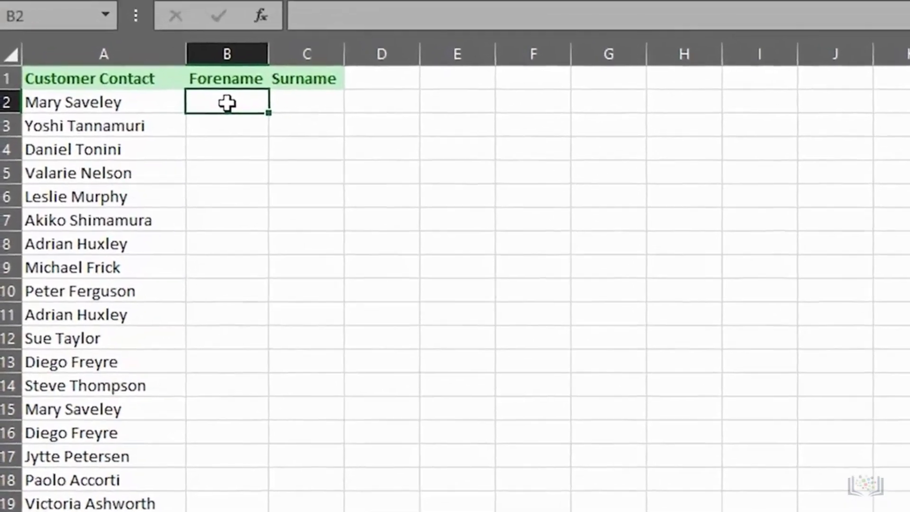
Enter =LEFT(A2,SEARCH(" ",A2,1)) in B2 and =RIGHT(A2,LEN(A2)-SEARCH(" ",A2,1)) in C2.
type("=L")
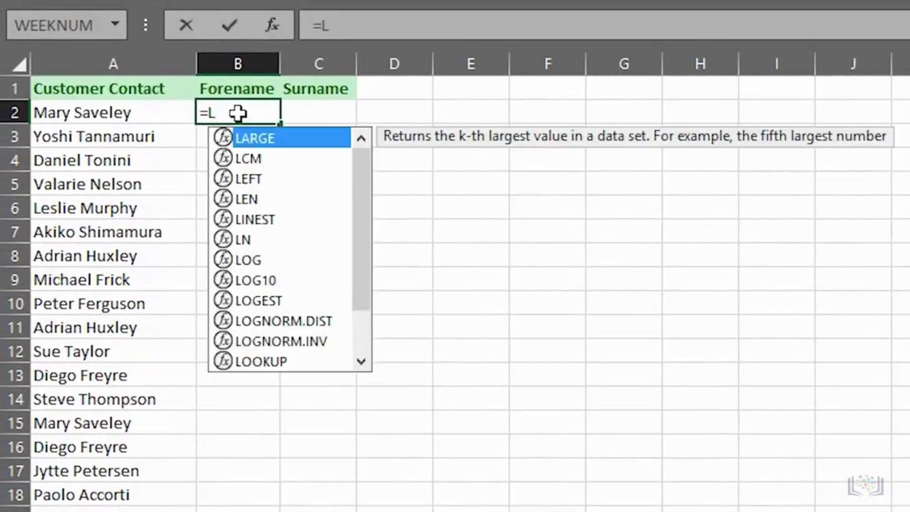
type("EFT(A2,")
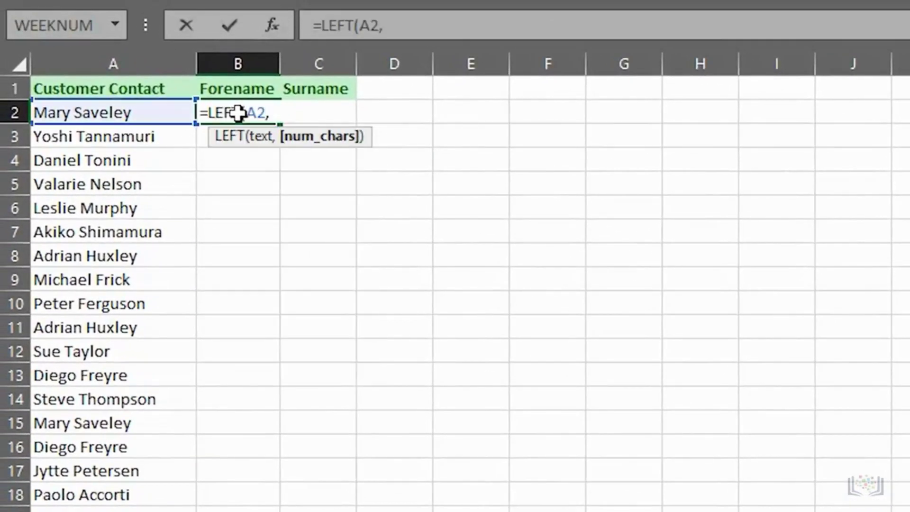
type("SEARCH(\" \"")
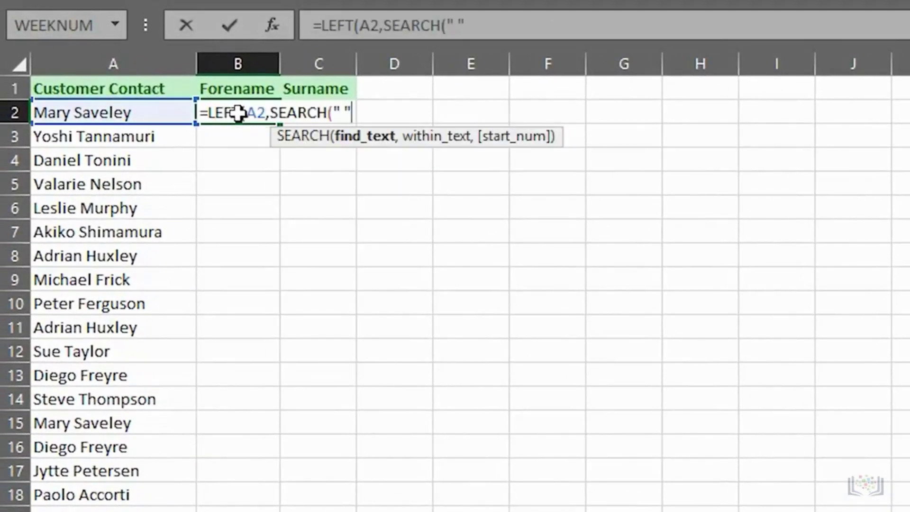
type(",A")
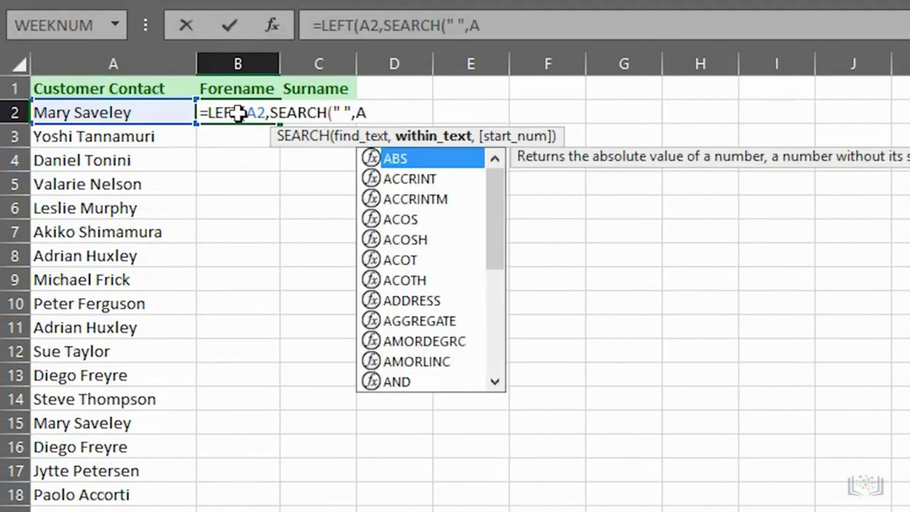
type("2,1))")
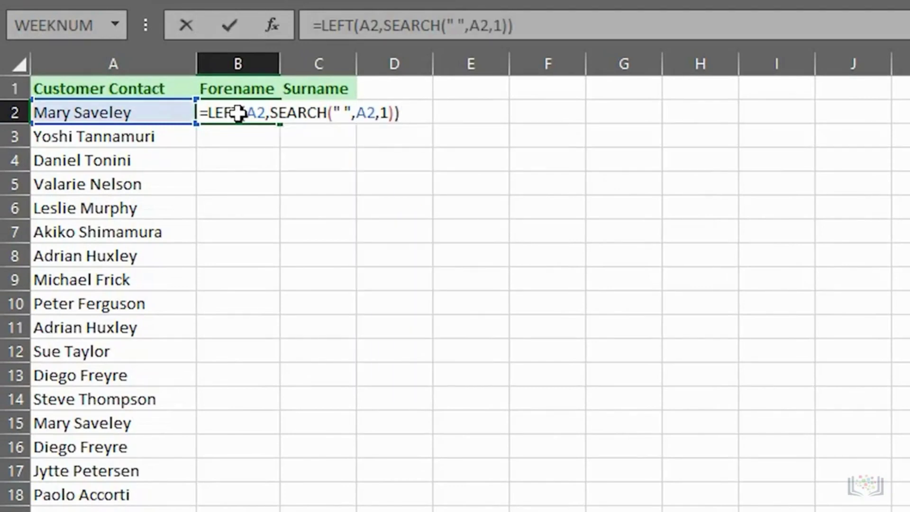
key("Return")
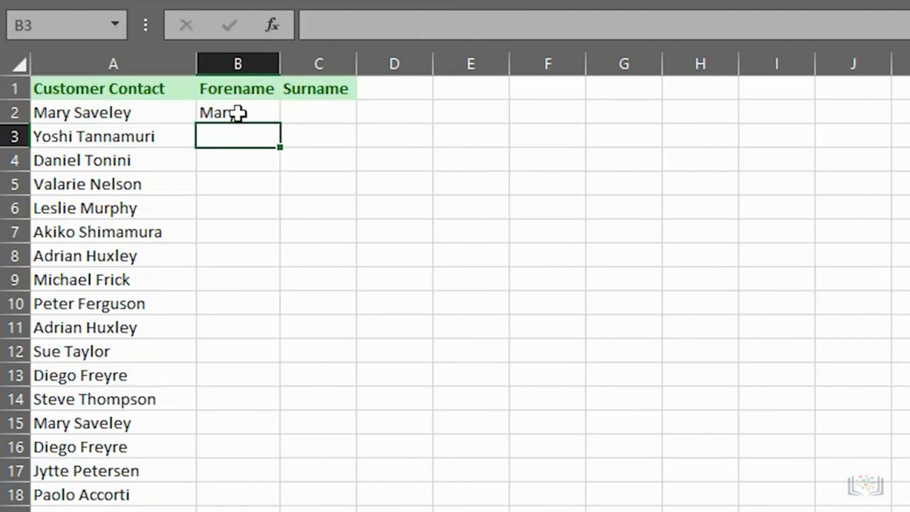
left_click(305, 113)
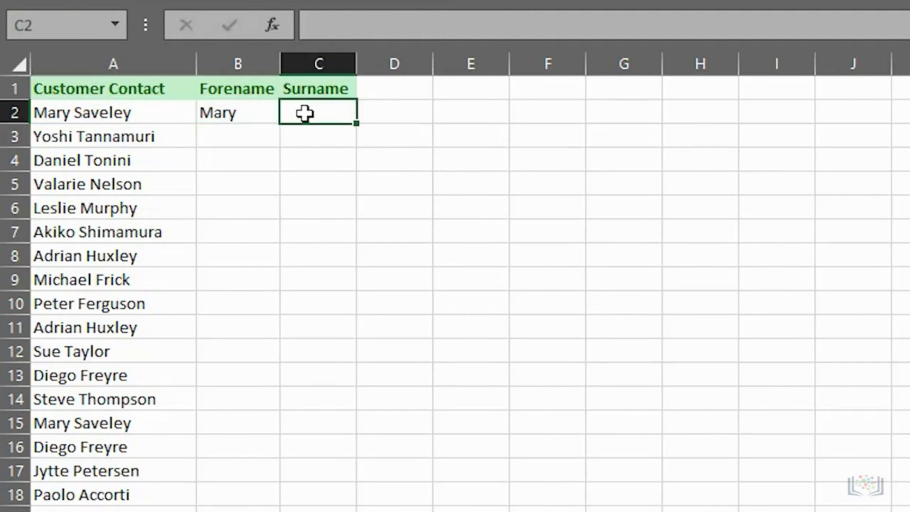
type("=RIGHT")
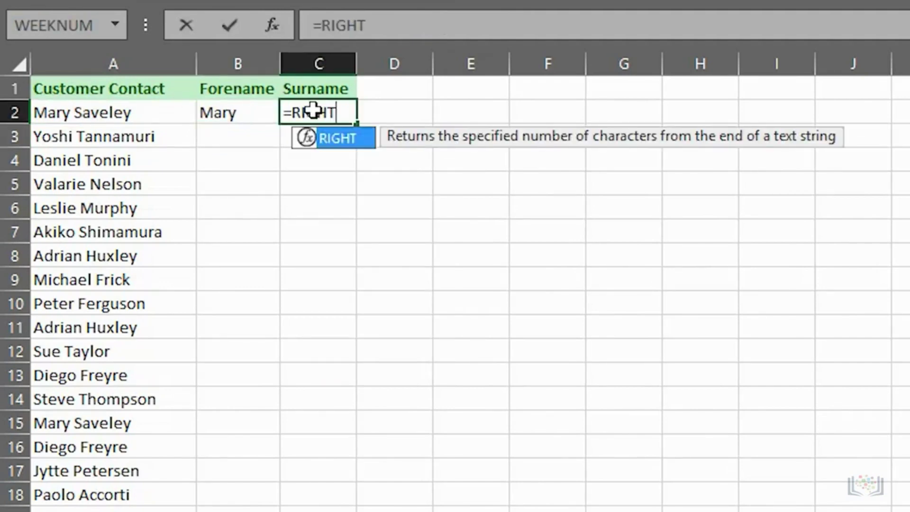
type("(A2,LEN")
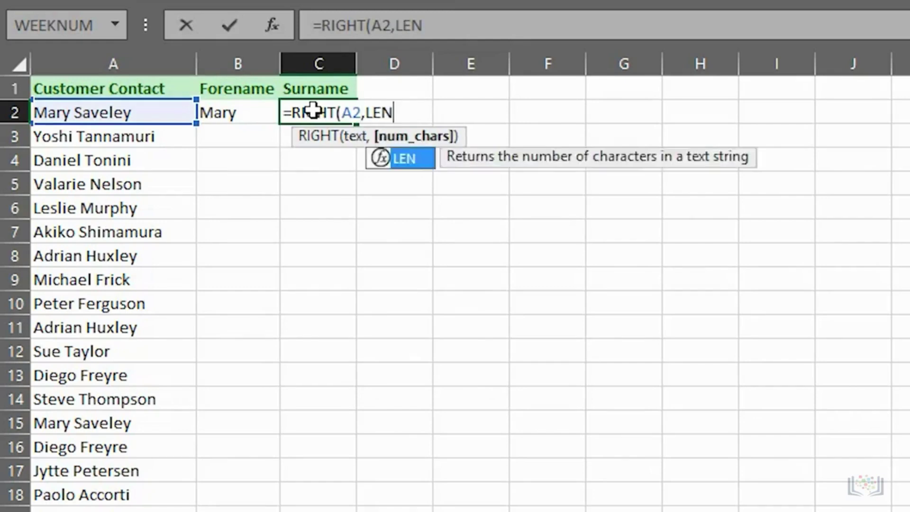
type("(A2)-SEARCH")
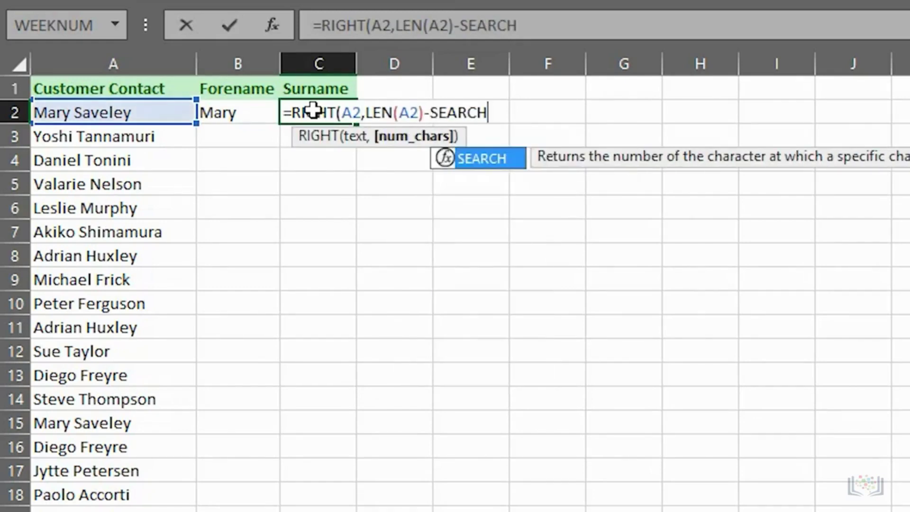
type("(\" \",A2")
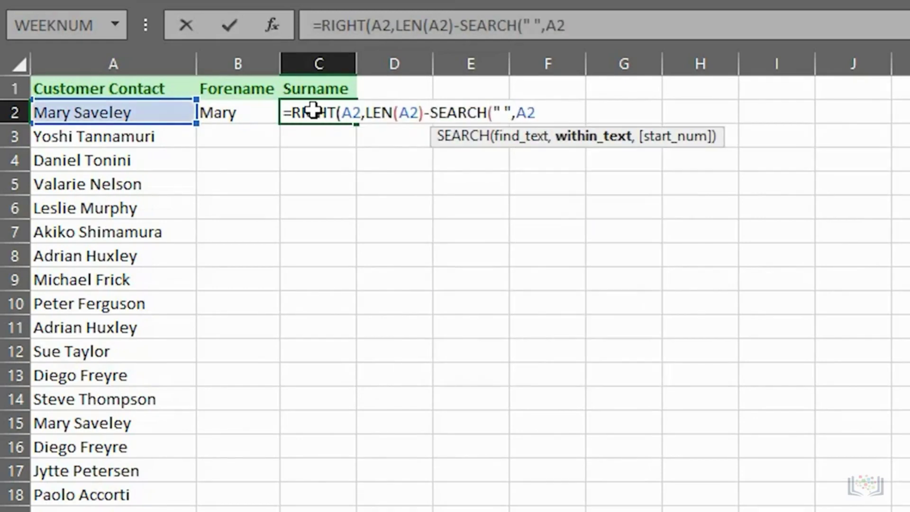
type(",1))")
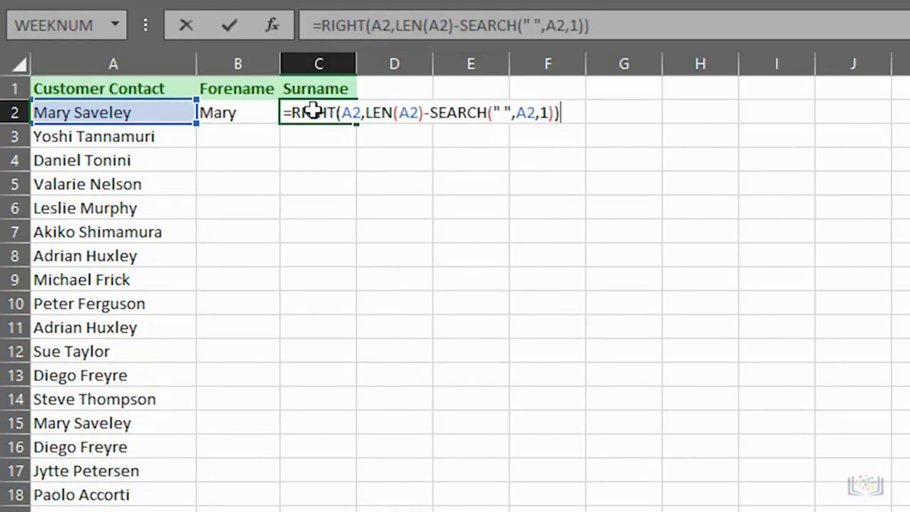
key("Return")
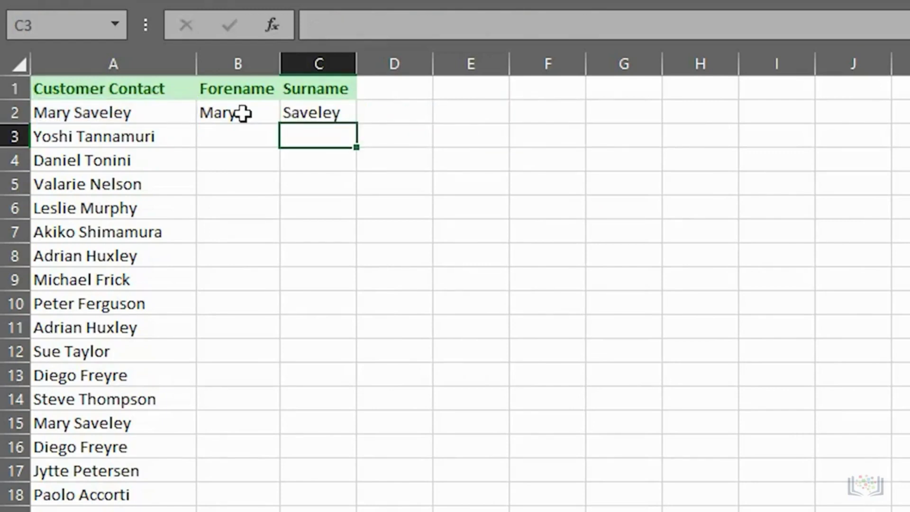
Fill the B2 forename and C2 surname formulas down the whole contact list.
left_click(242, 113)
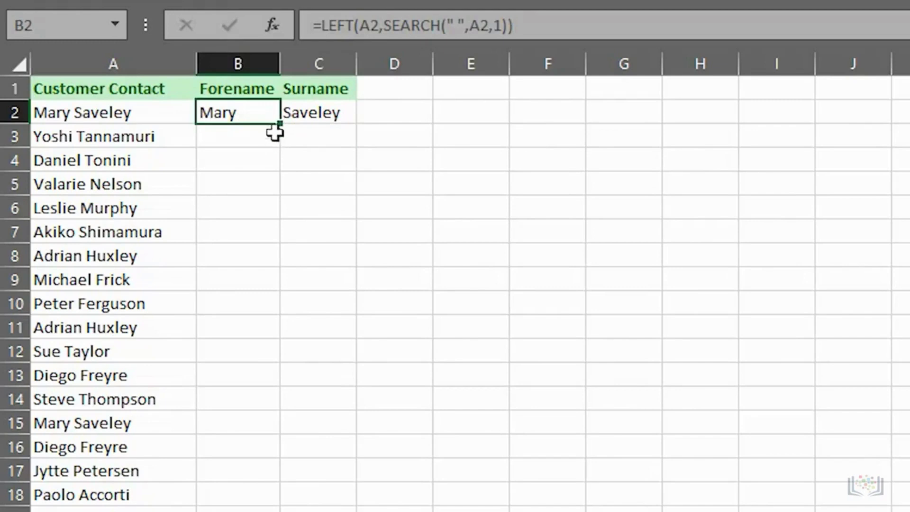
double_click(280, 128)
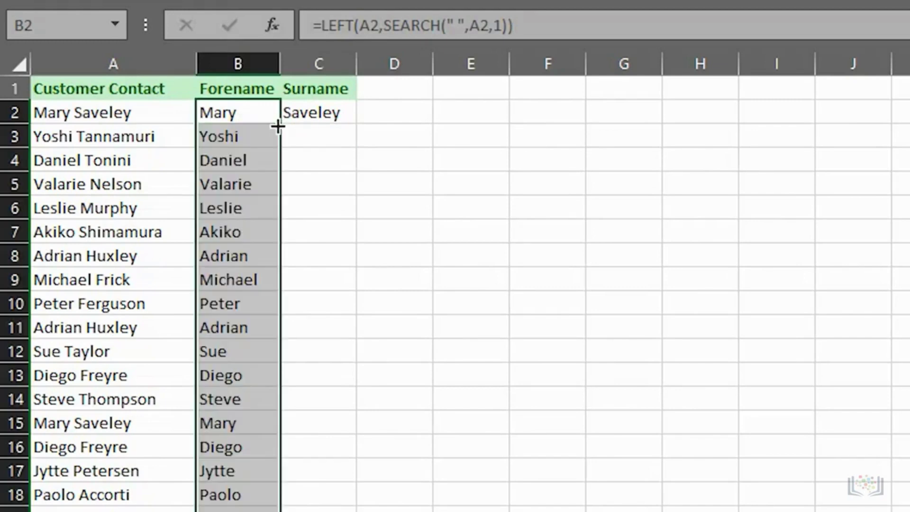
left_click(321, 113)
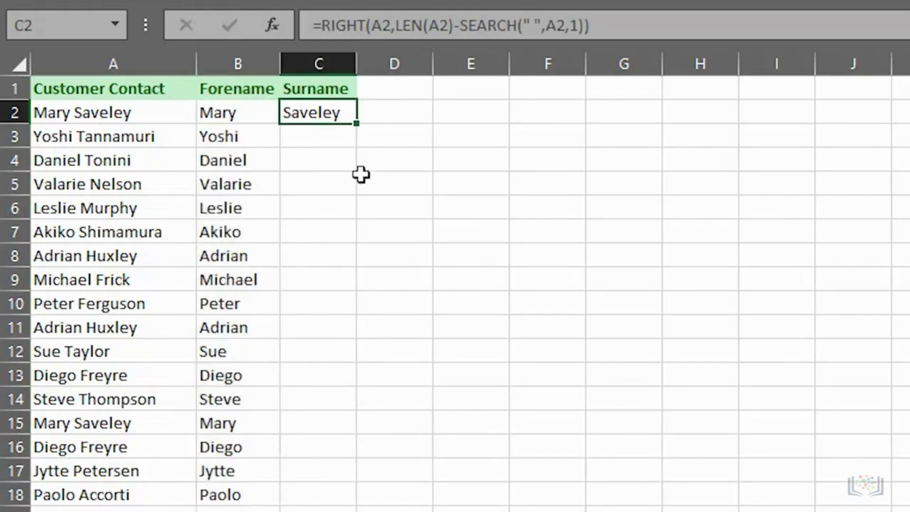
double_click(358, 125)
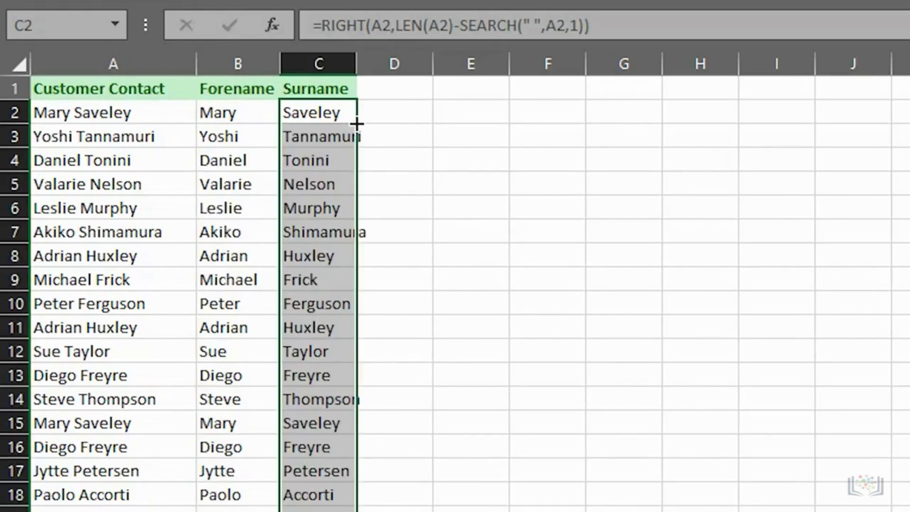